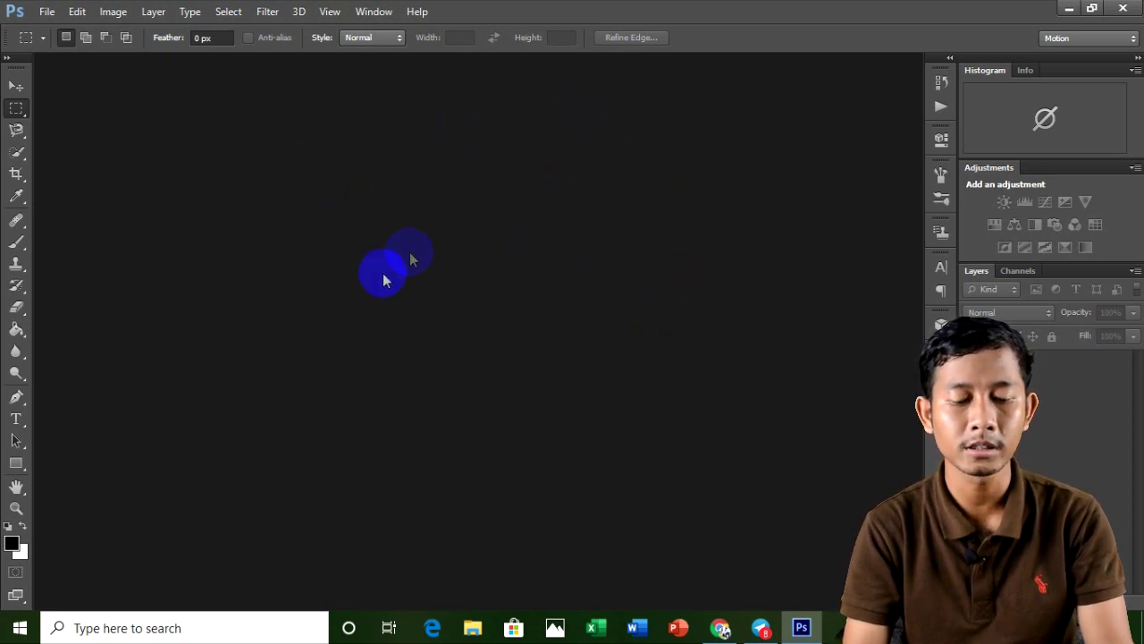
# Browse the Pictures folder in the Open dialog, then cancel without opening anything
pyautogui.click(55, 18)
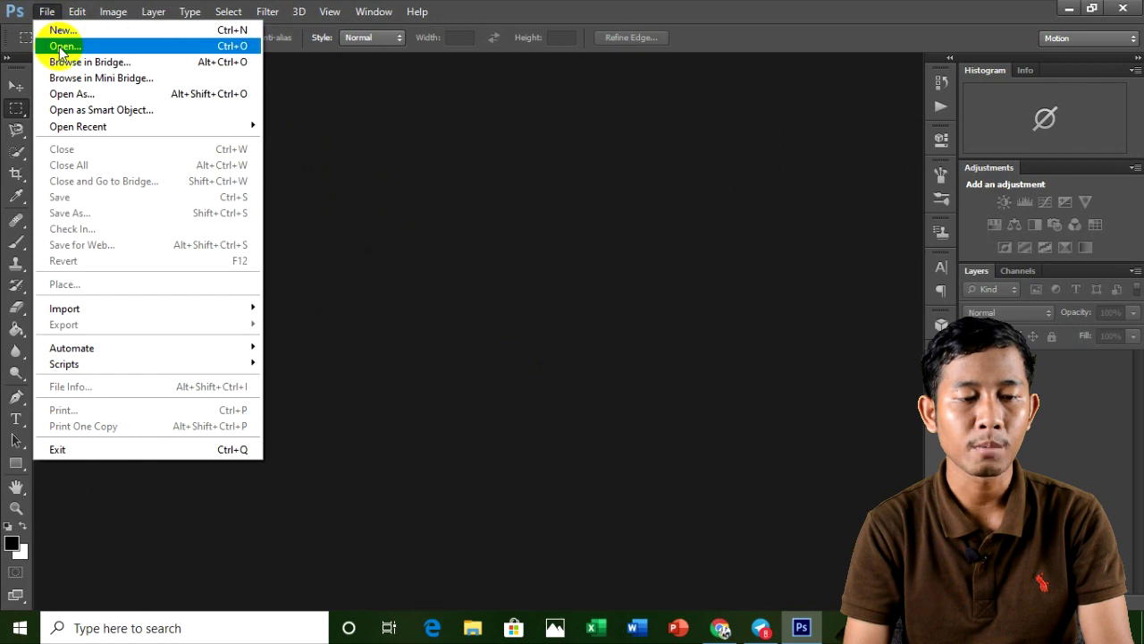
pyautogui.click(62, 47)
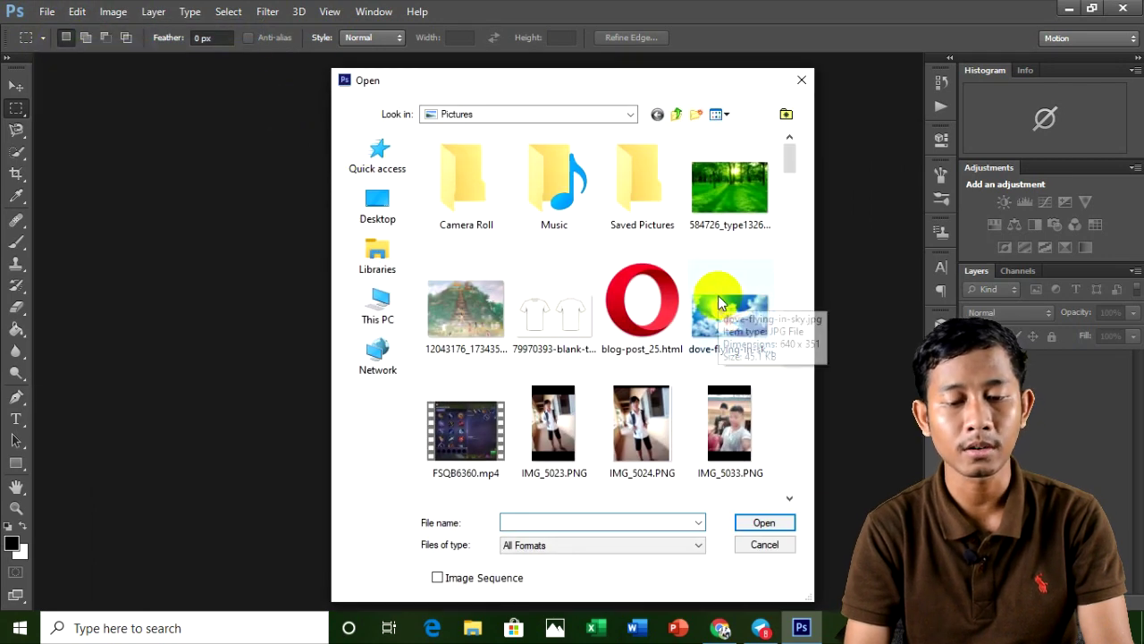
pyautogui.click(721, 304)
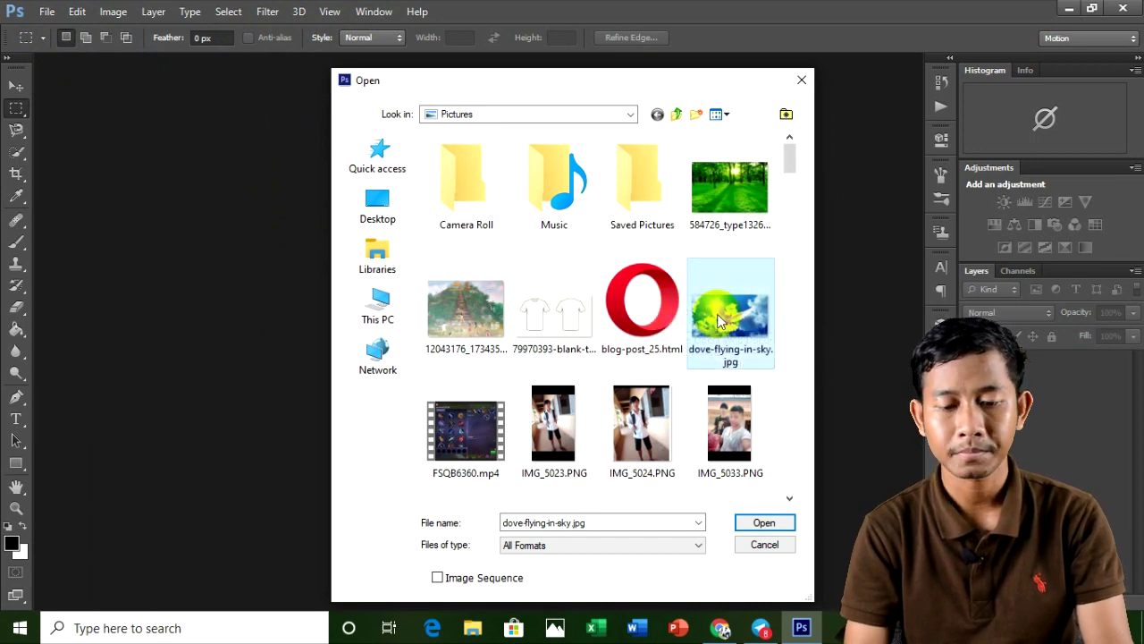
pyautogui.click(614, 342)
pyautogui.click(543, 339)
pyautogui.click(465, 309)
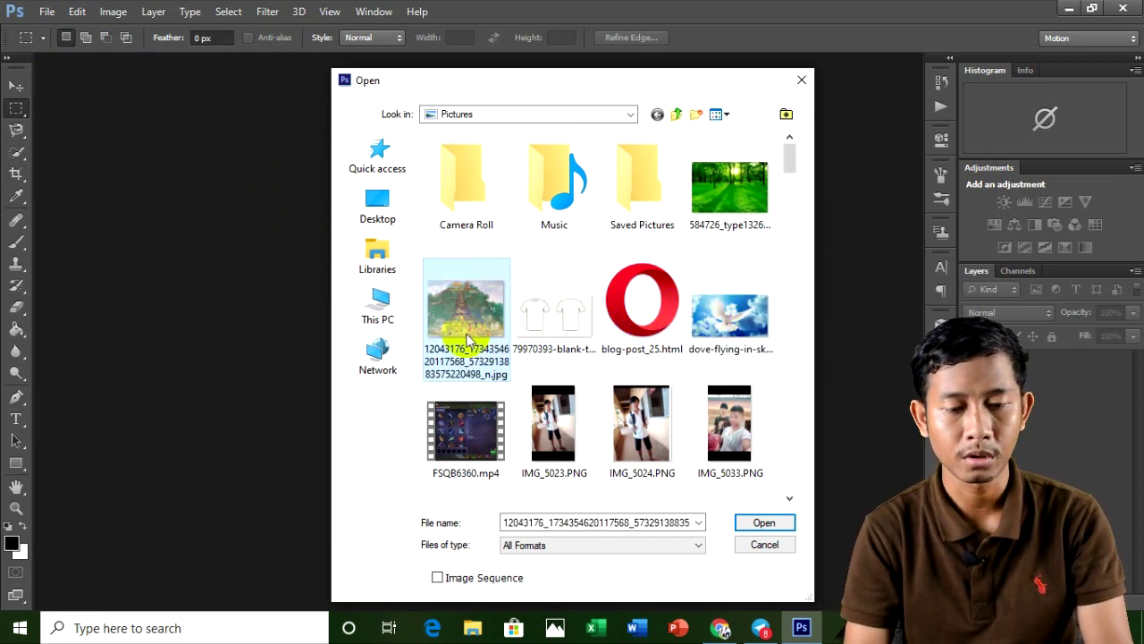
pyautogui.click(804, 83)
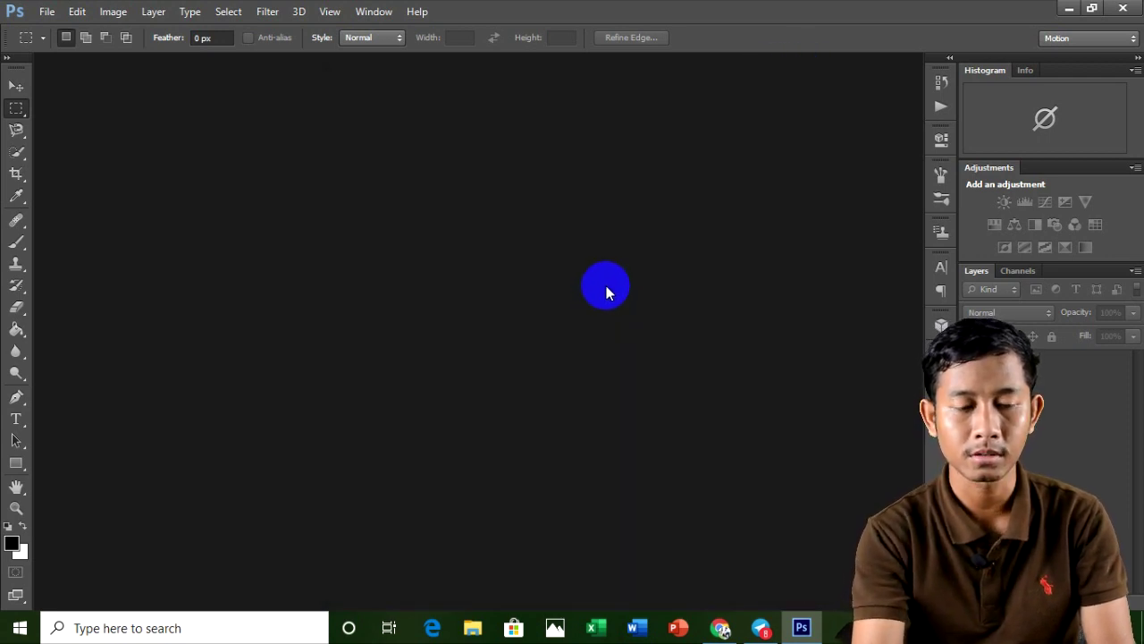
# Open the forest photo 584726_type13262.jpg from the Pictures folder
pyautogui.doubleClick(606, 286)
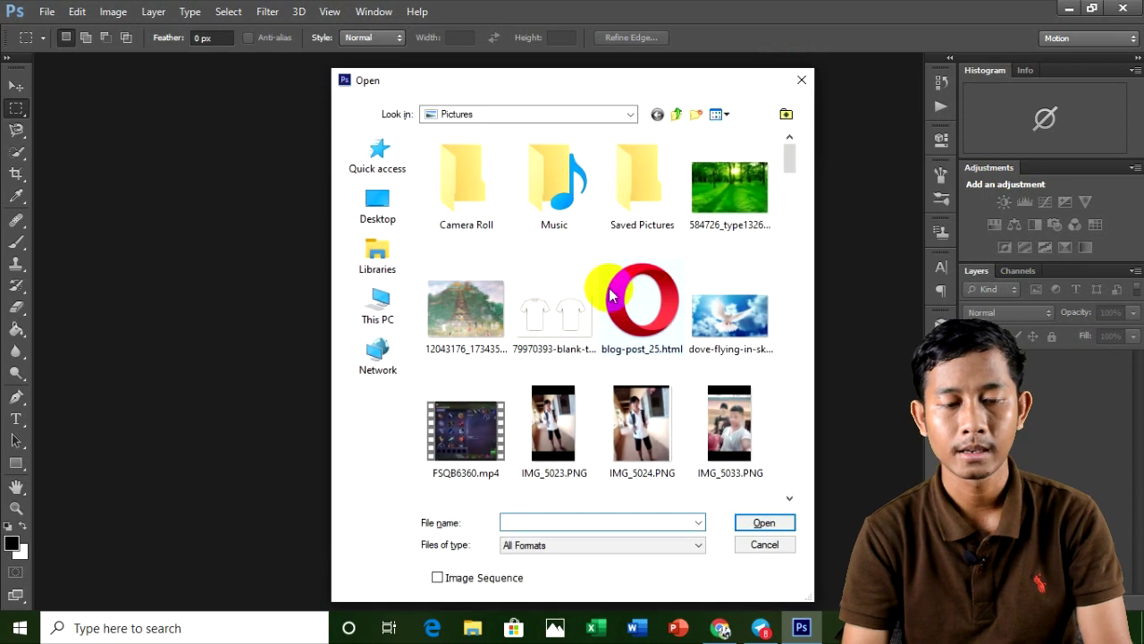
pyautogui.scroll(-2, 559, 263)
pyautogui.scroll(-2, 563, 299)
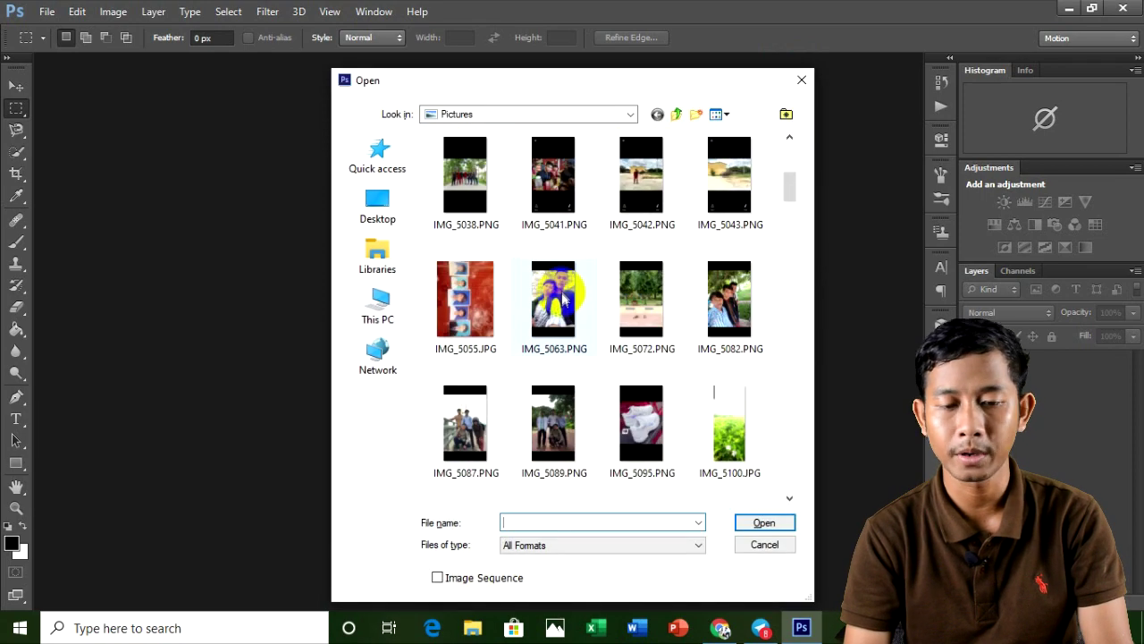
pyautogui.scroll(-2, 562, 301)
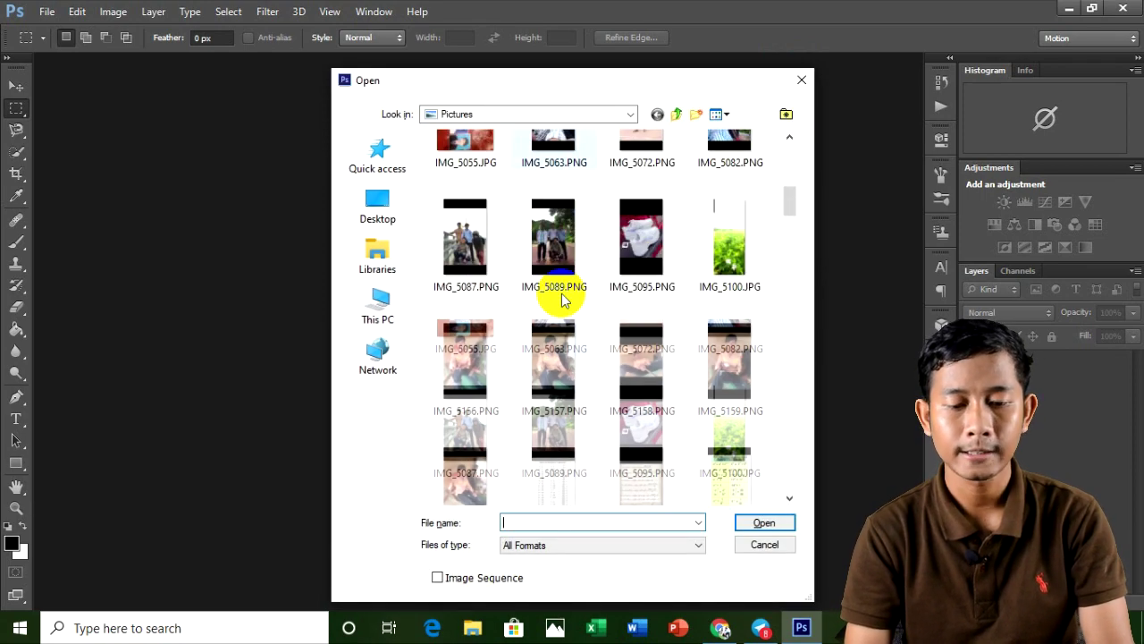
pyautogui.scroll(6, 562, 300)
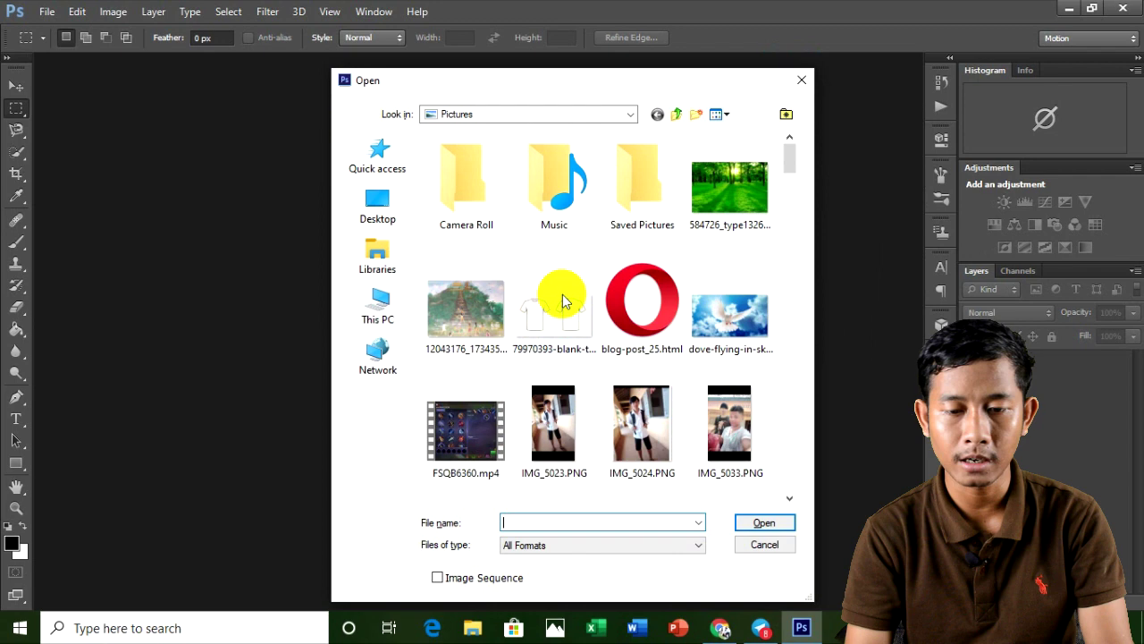
pyautogui.click(721, 230)
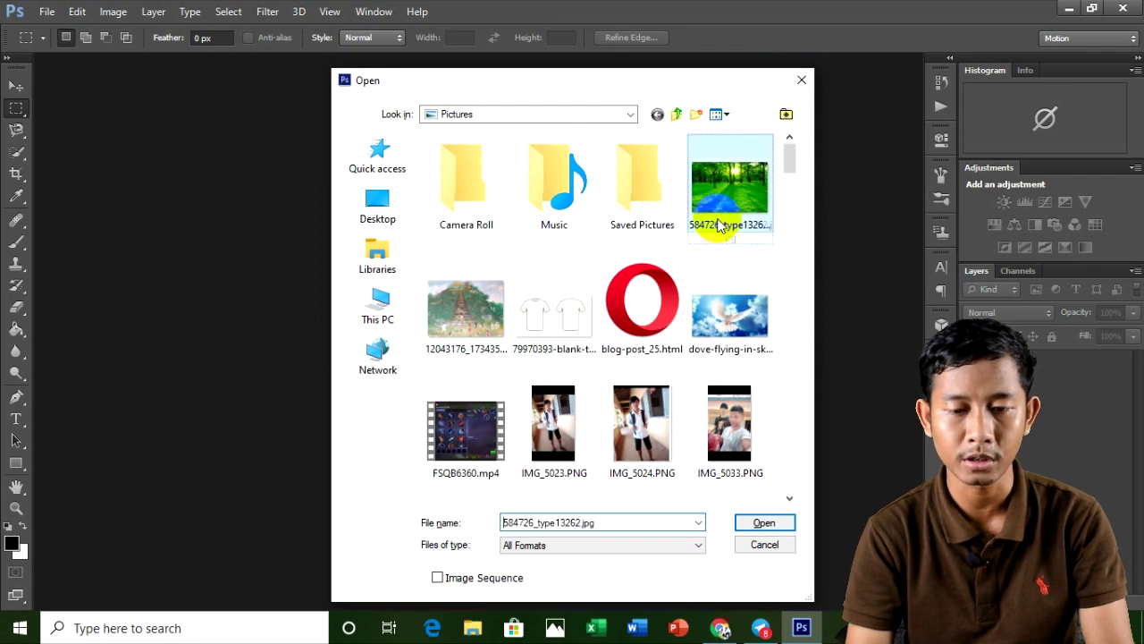
pyautogui.click(774, 527)
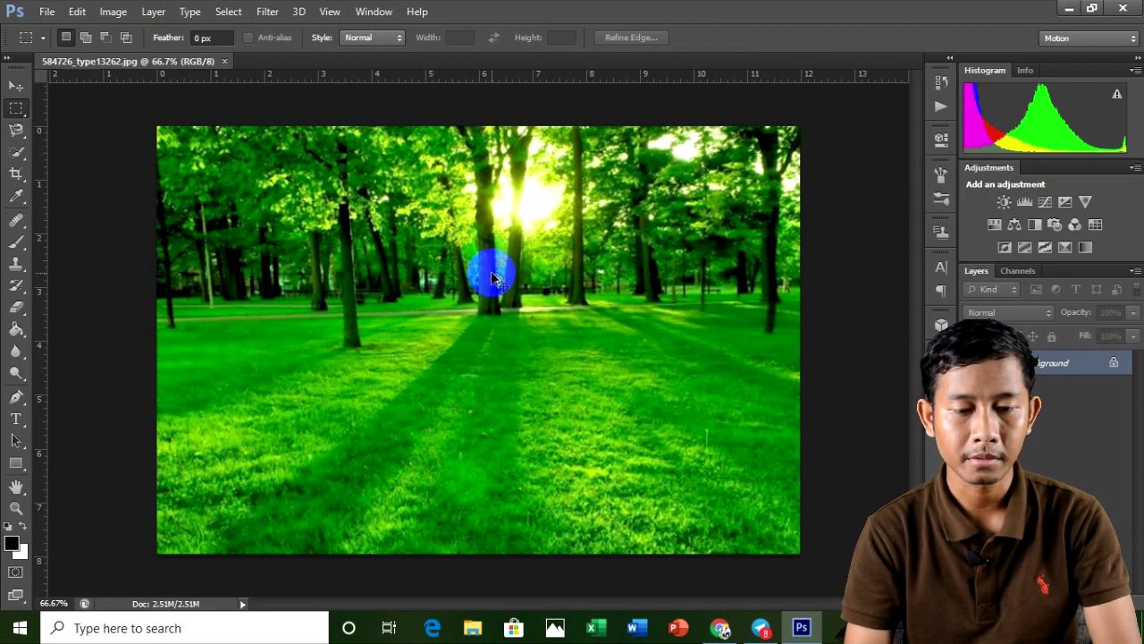
# Open IMG_5363.JPG from the Pictures folder, choosing it over IMG_5362.JPG
pyautogui.scroll(2, 494, 284)
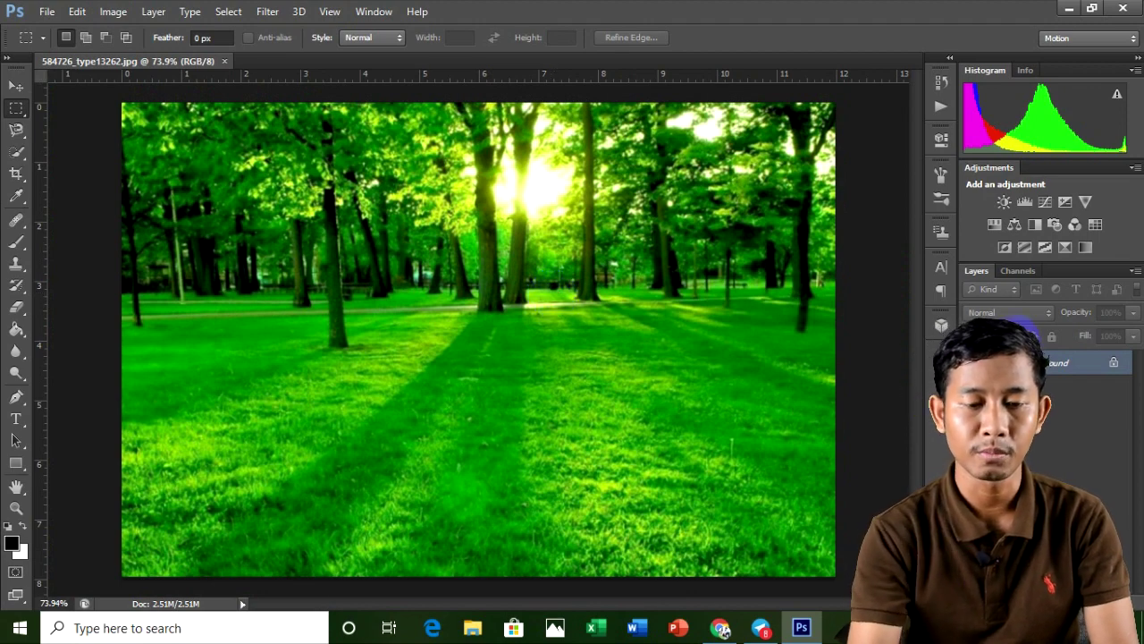
pyautogui.hotkey('ctrl', 'o')
pyautogui.scroll(-1, 655, 311)
pyautogui.scroll(-2, 654, 311)
pyautogui.scroll(-1, 654, 310)
pyautogui.scroll(-3, 654, 310)
pyautogui.scroll(-5, 654, 310)
pyautogui.scroll(-5, 654, 310)
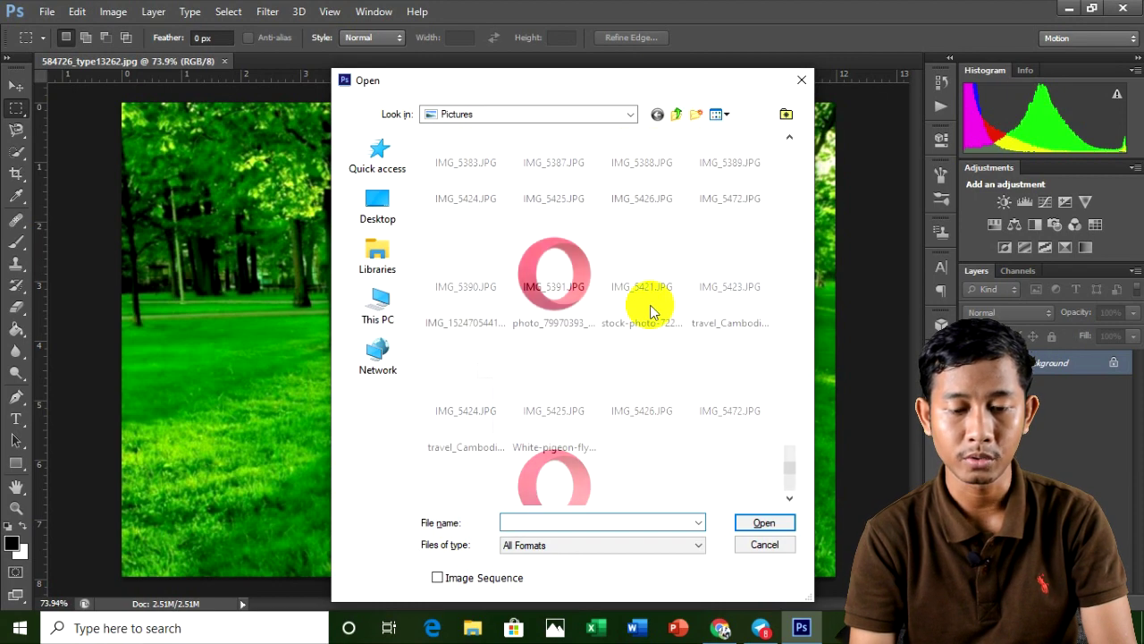
pyautogui.scroll(-1, 653, 311)
pyautogui.scroll(2, 736, 422)
pyautogui.scroll(3, 725, 411)
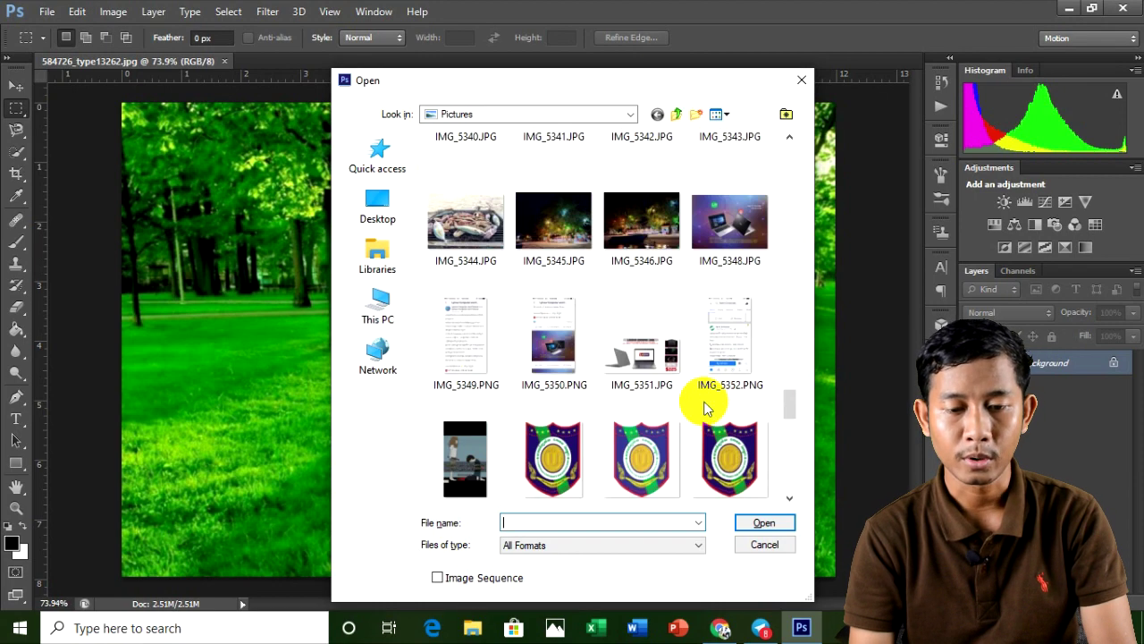
pyautogui.scroll(-2, 661, 462)
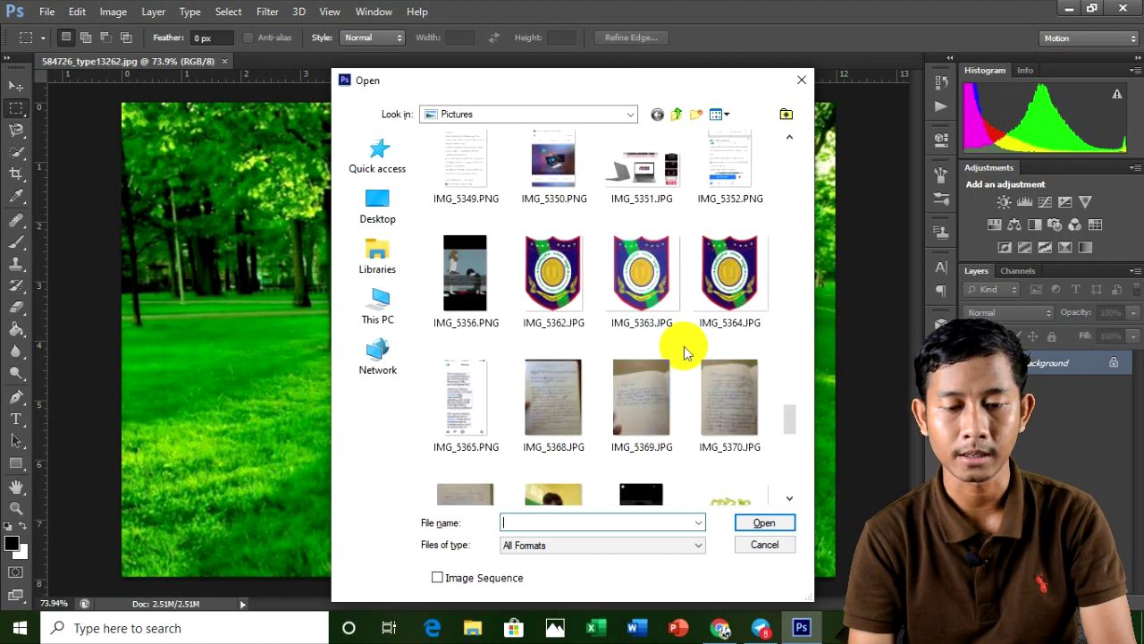
pyautogui.click(574, 314)
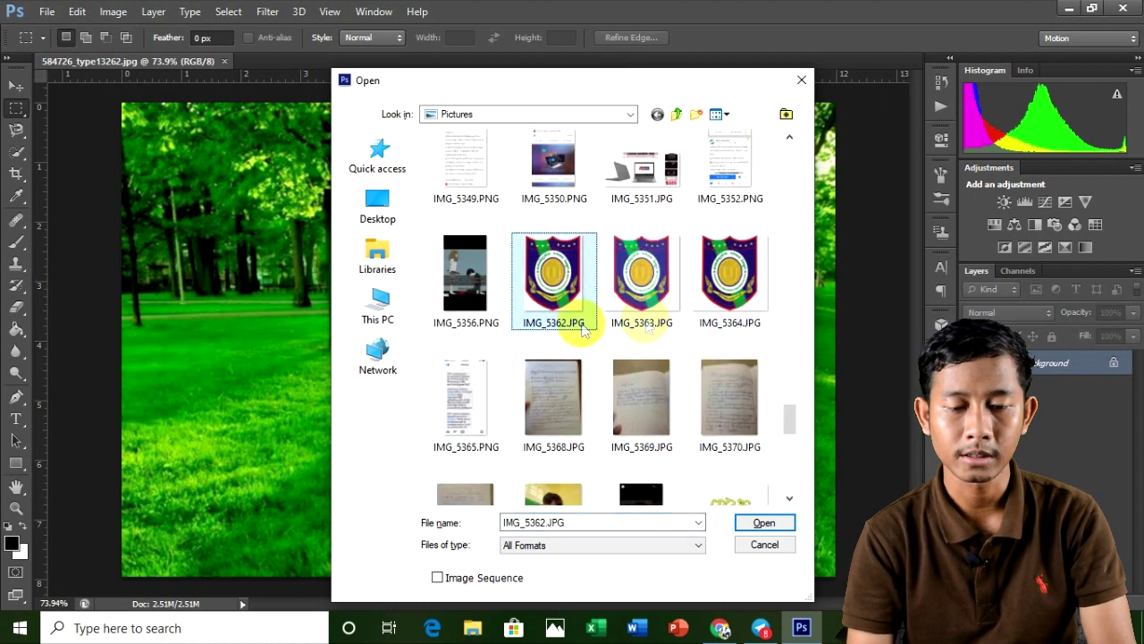
pyautogui.click(644, 300)
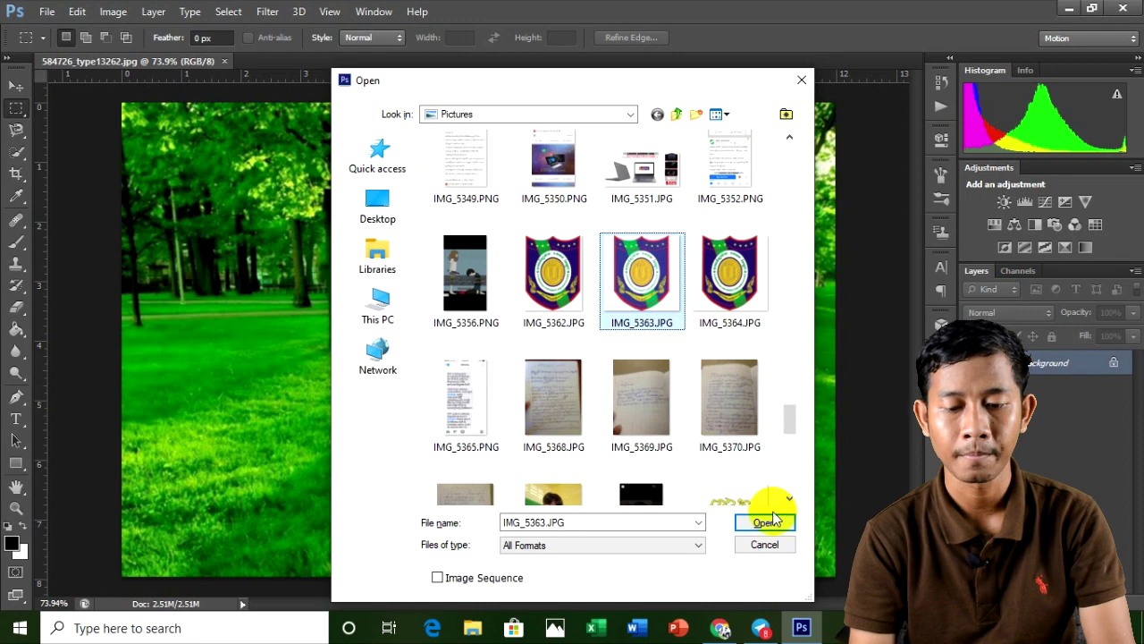
pyautogui.click(781, 522)
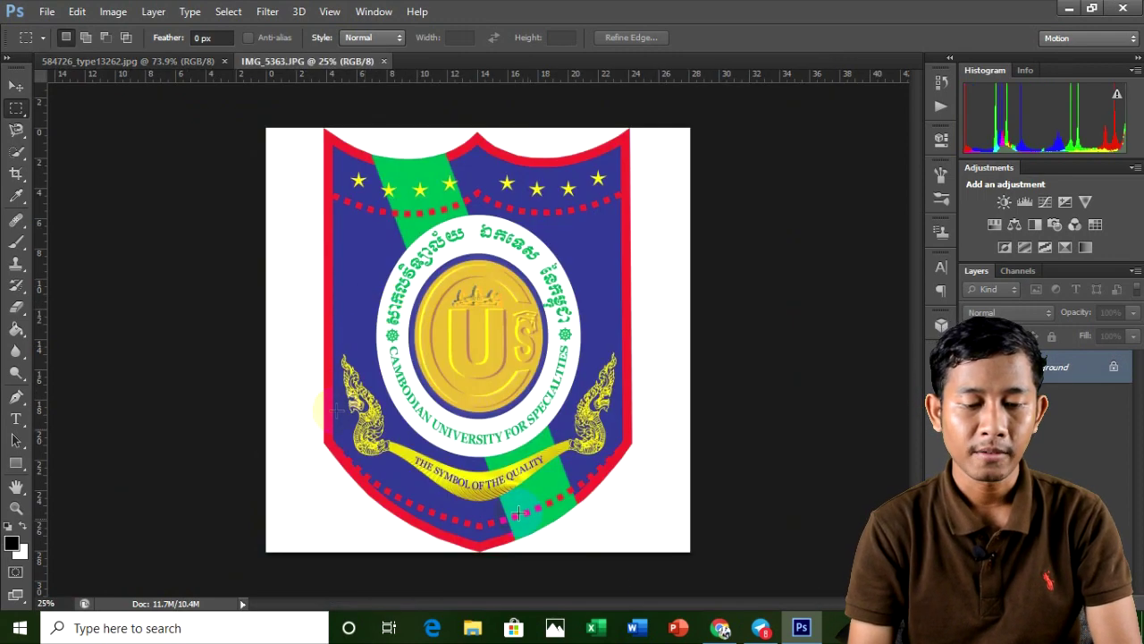
# Toggle between the forest and crest tabs, ending on IMG_5363.JPG with the Move tool
pyautogui.scroll(-1, 487, 163)
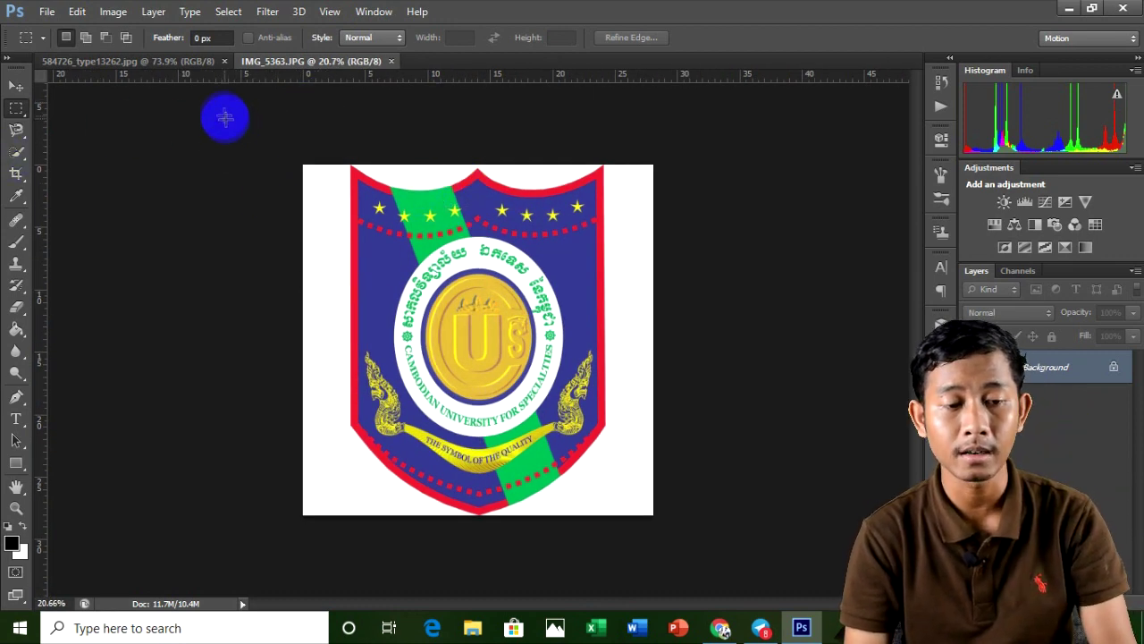
pyautogui.click(196, 63)
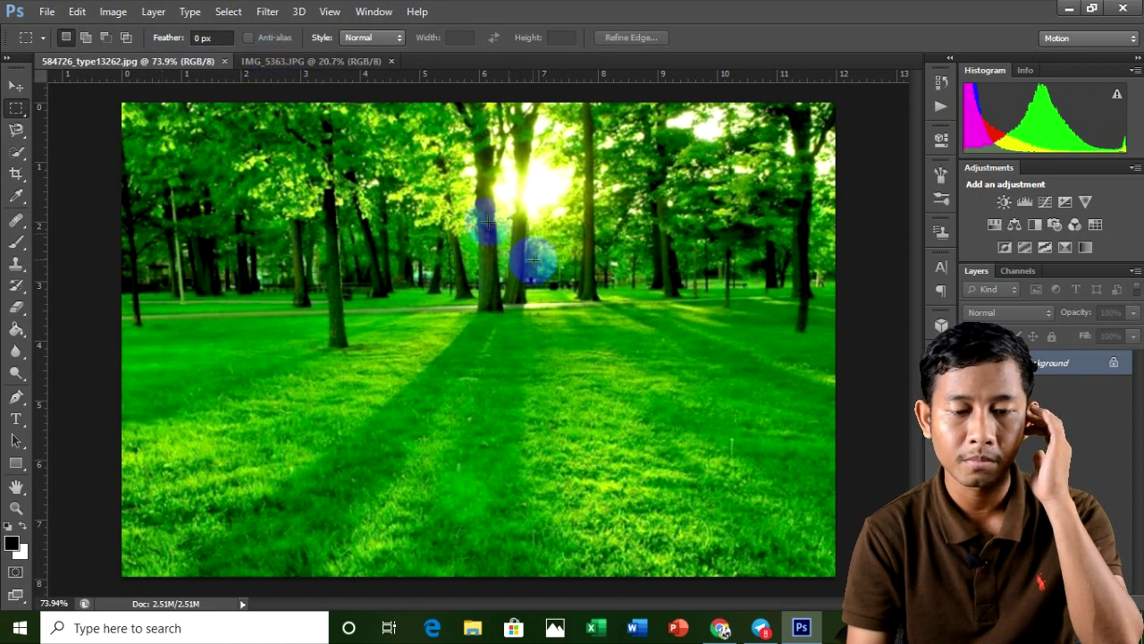
pyautogui.click(284, 62)
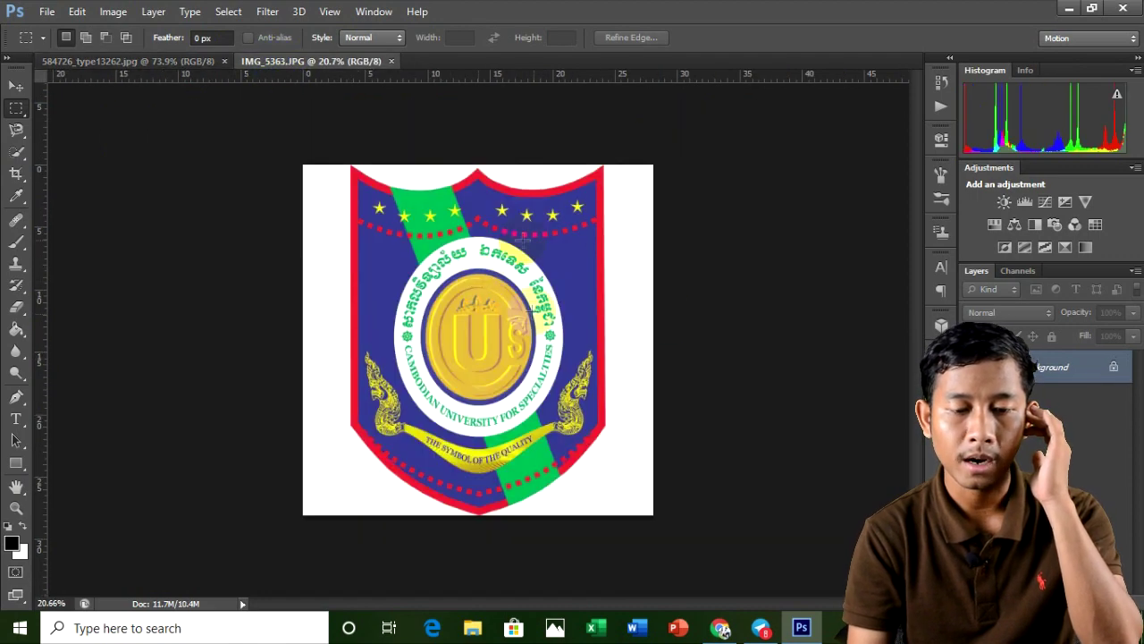
pyautogui.click(329, 265)
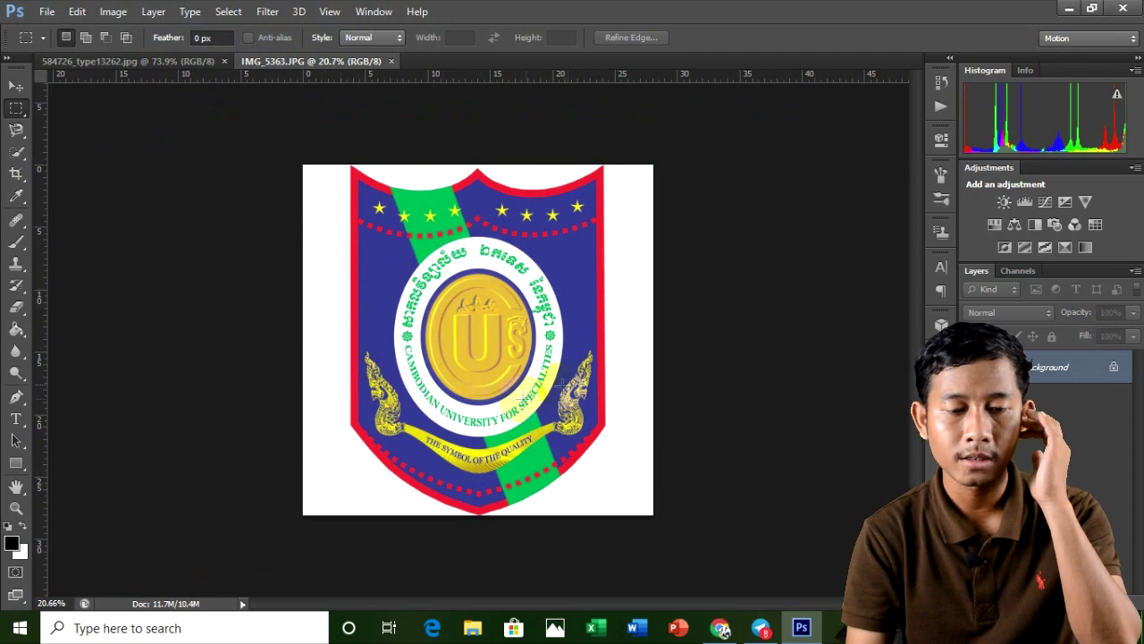
pyautogui.click(170, 61)
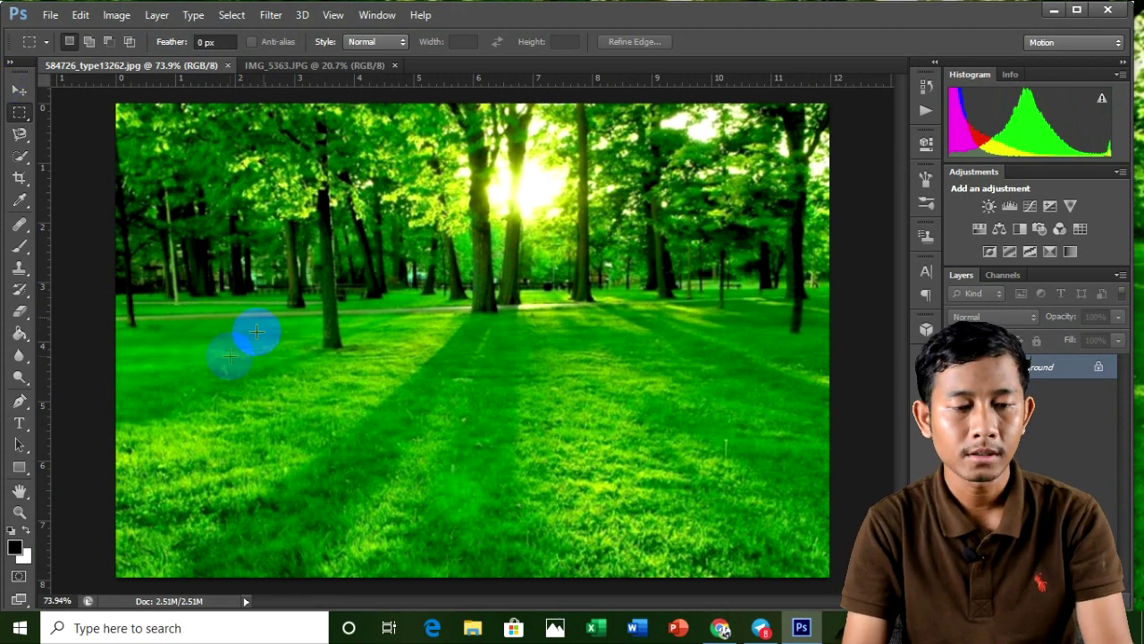
pyautogui.click(279, 66)
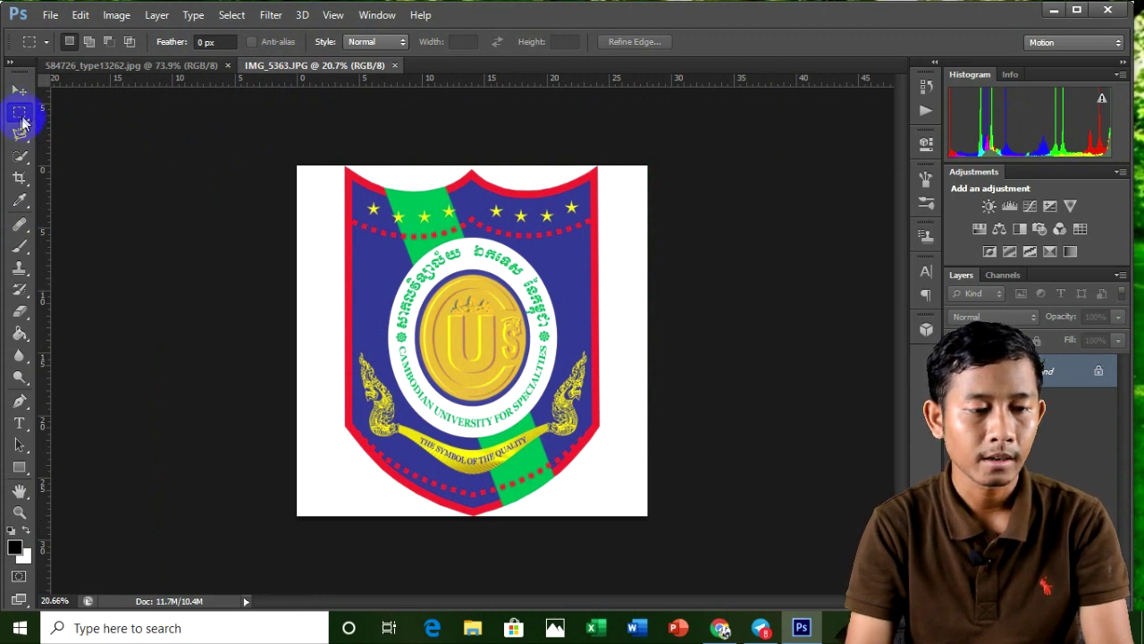
pyautogui.click(18, 90)
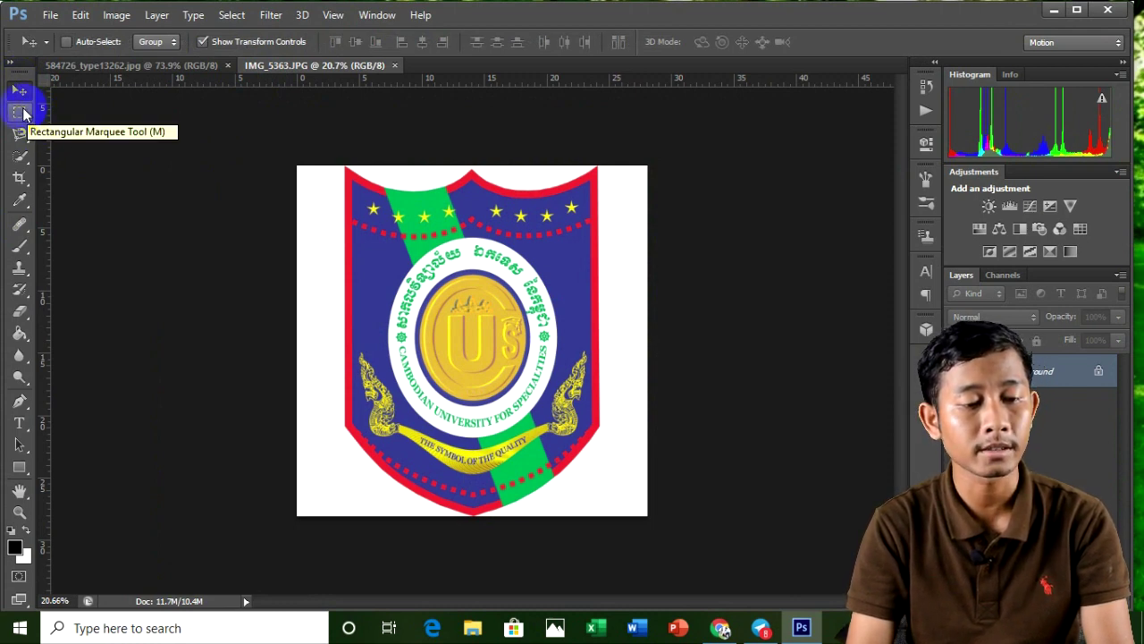
# Marquee-select the whole crest and drag it onto the forest photo as a new layer
pyautogui.click(22, 112)
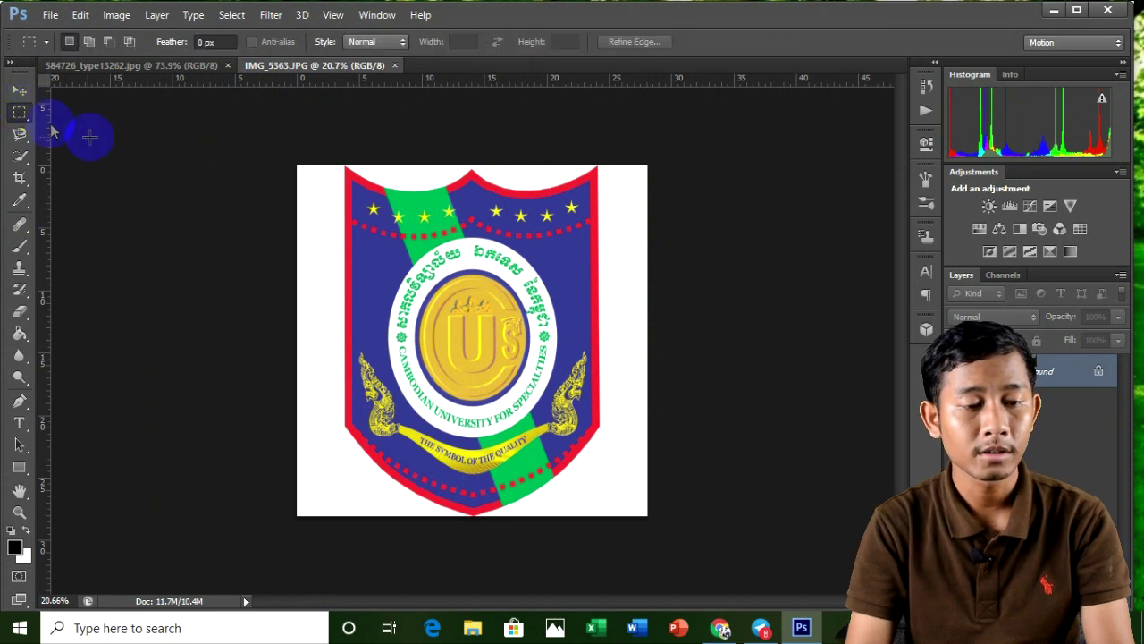
pyautogui.moveTo(298, 167)
pyautogui.mouseDown()
pyautogui.moveTo(339, 182)
pyautogui.moveTo(759, 587)
pyautogui.mouseUp()
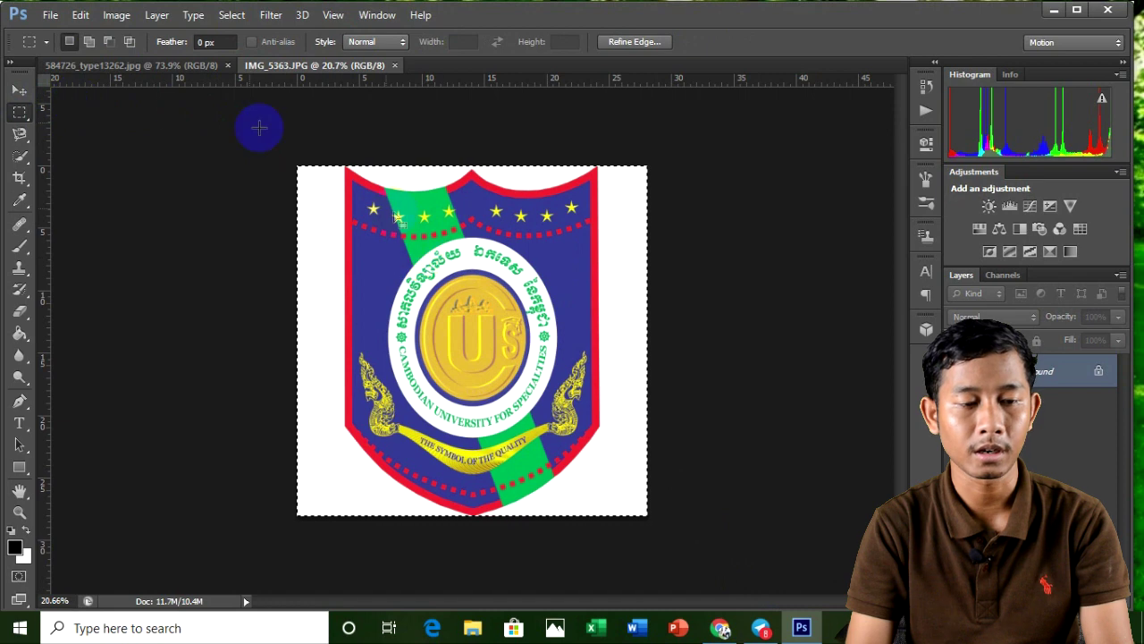
pyautogui.click(19, 93)
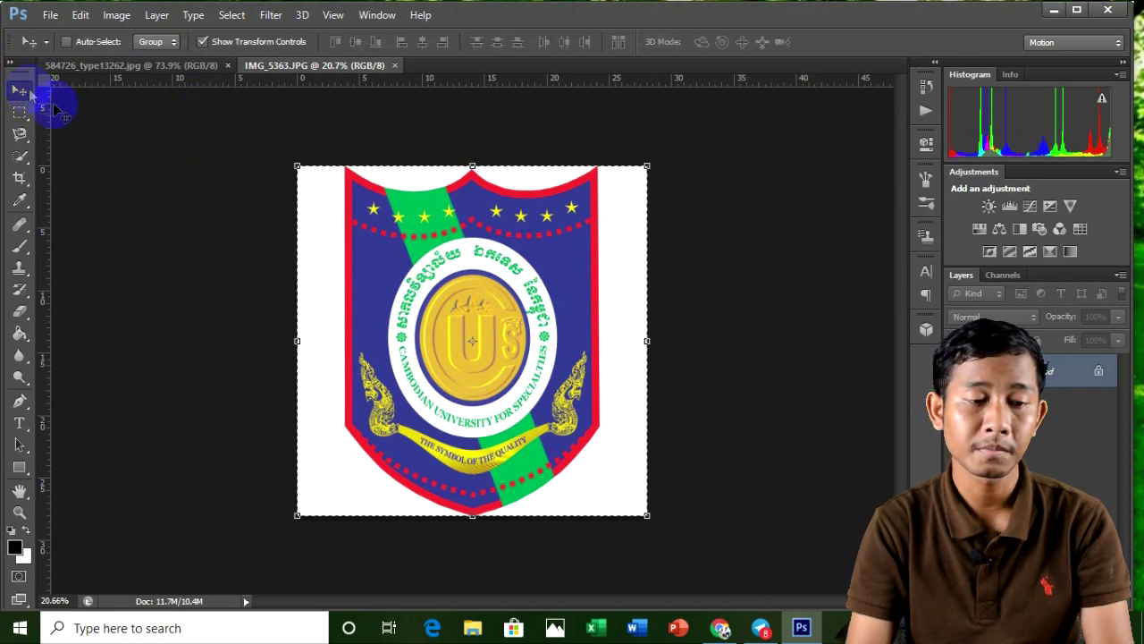
pyautogui.moveTo(426, 264)
pyautogui.mouseDown()
pyautogui.moveTo(204, 141)
pyautogui.moveTo(529, 324)
pyautogui.mouseUp()
pyautogui.moveTo(119, 99); pyautogui.dragTo(326, 232)
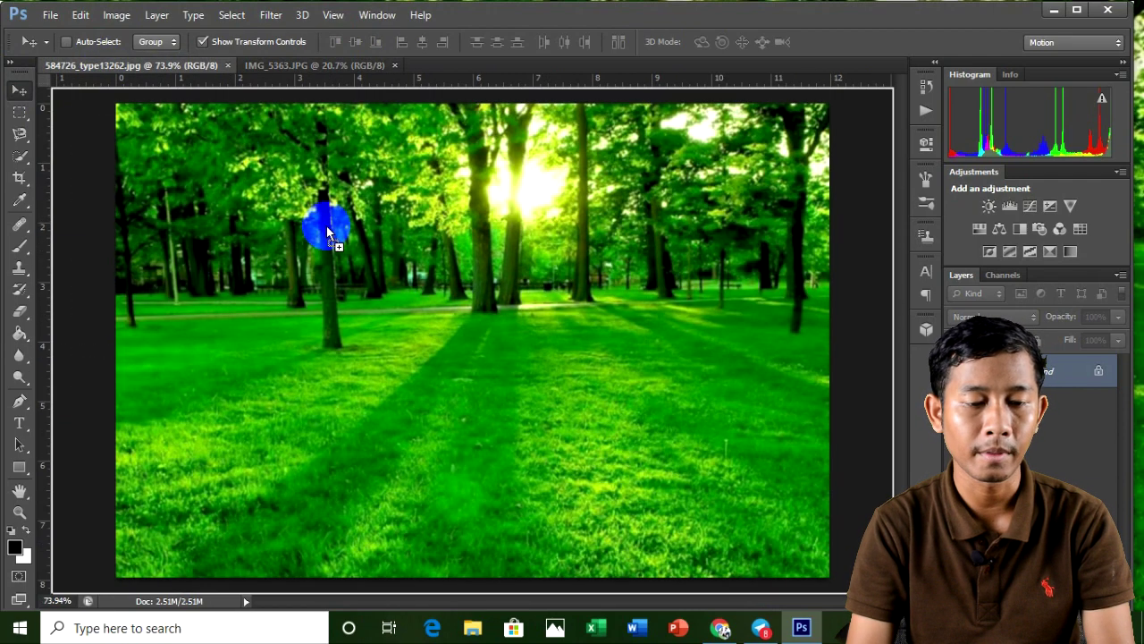
pyautogui.moveTo(326, 226); pyautogui.dragTo(327, 226)
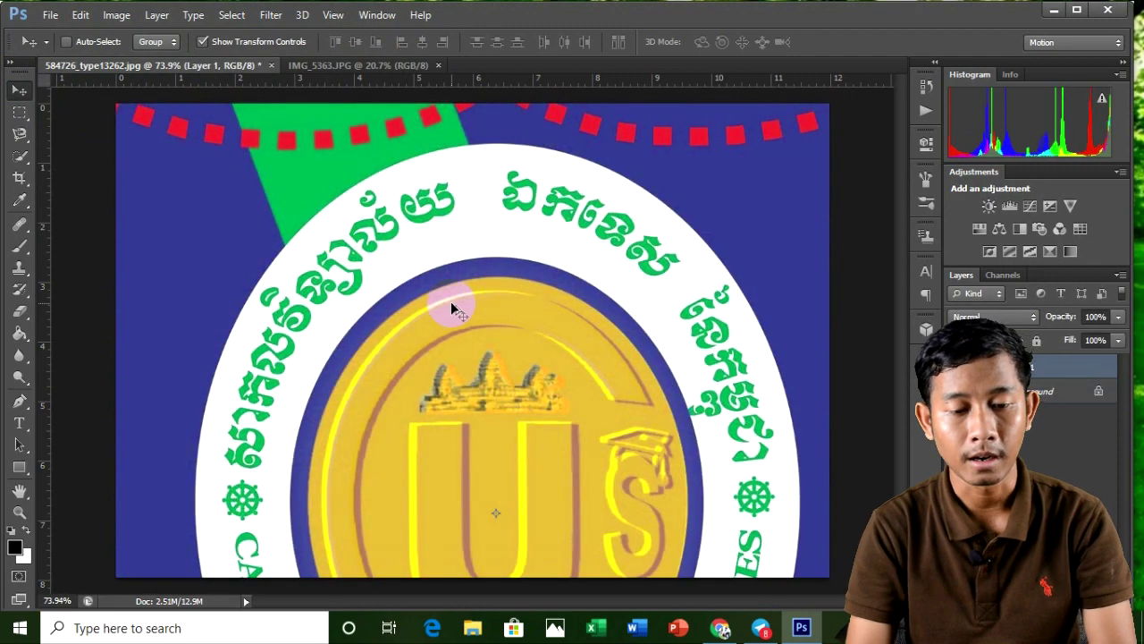
# Free Transform the crest down to 34.26% and place it near the photo centre
pyautogui.scroll(-2, 452, 309)
pyautogui.scroll(-1, 452, 309)
pyautogui.scroll(-2, 451, 304)
pyautogui.scroll(-1, 451, 302)
pyautogui.click(608, 506)
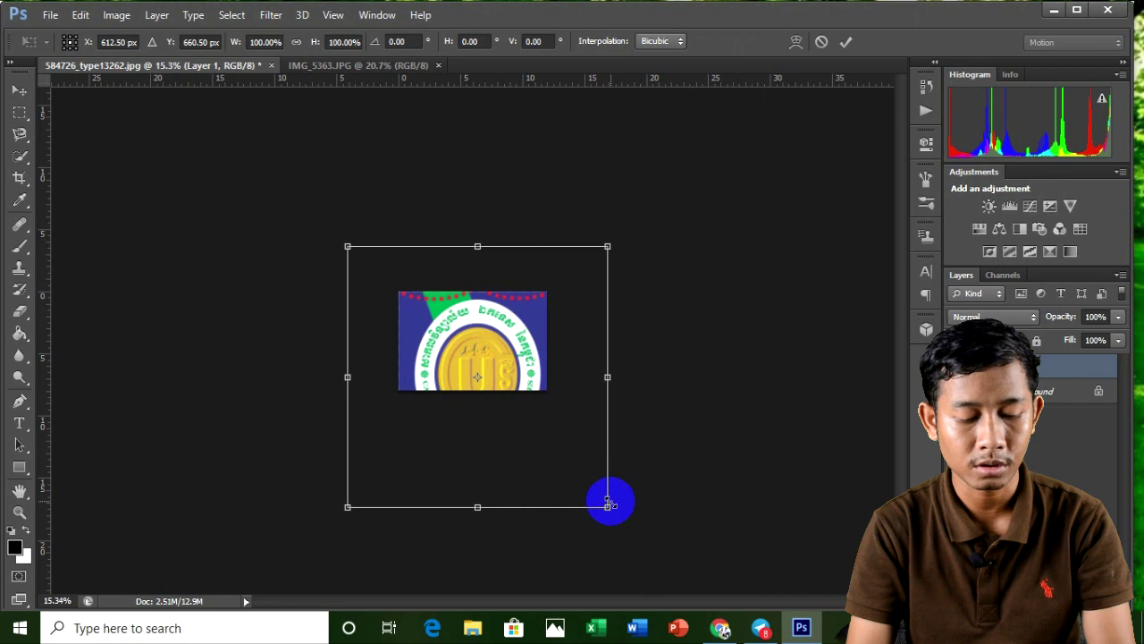
pyautogui.moveTo(608, 506); pyautogui.dragTo(435, 333)
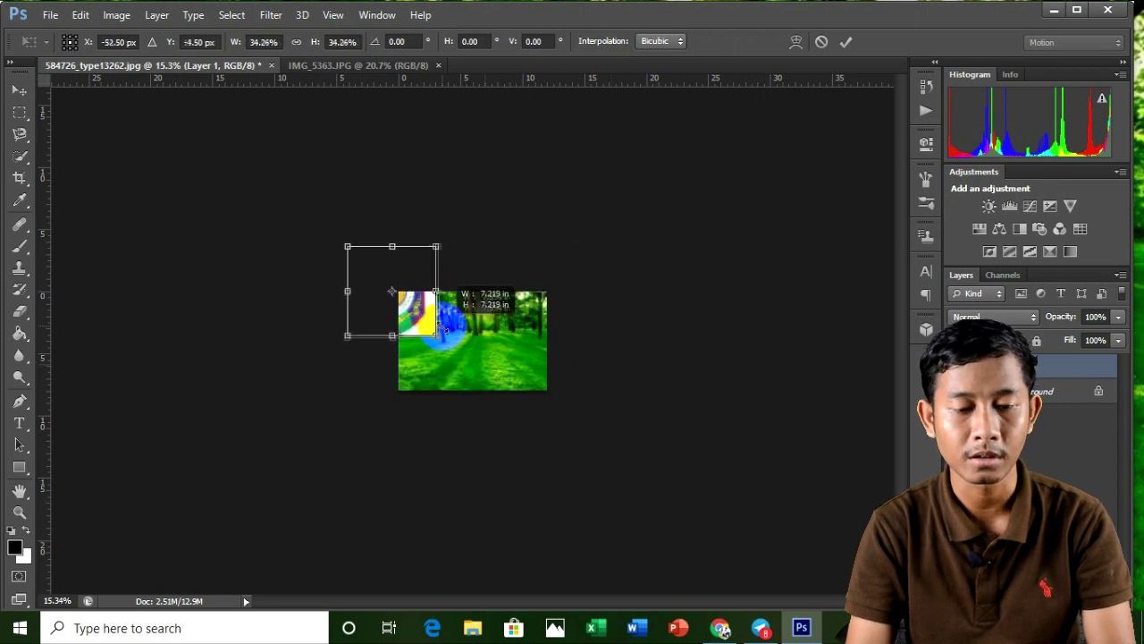
pyautogui.moveTo(388, 292); pyautogui.dragTo(493, 343)
pyautogui.scroll(2, 493, 343)
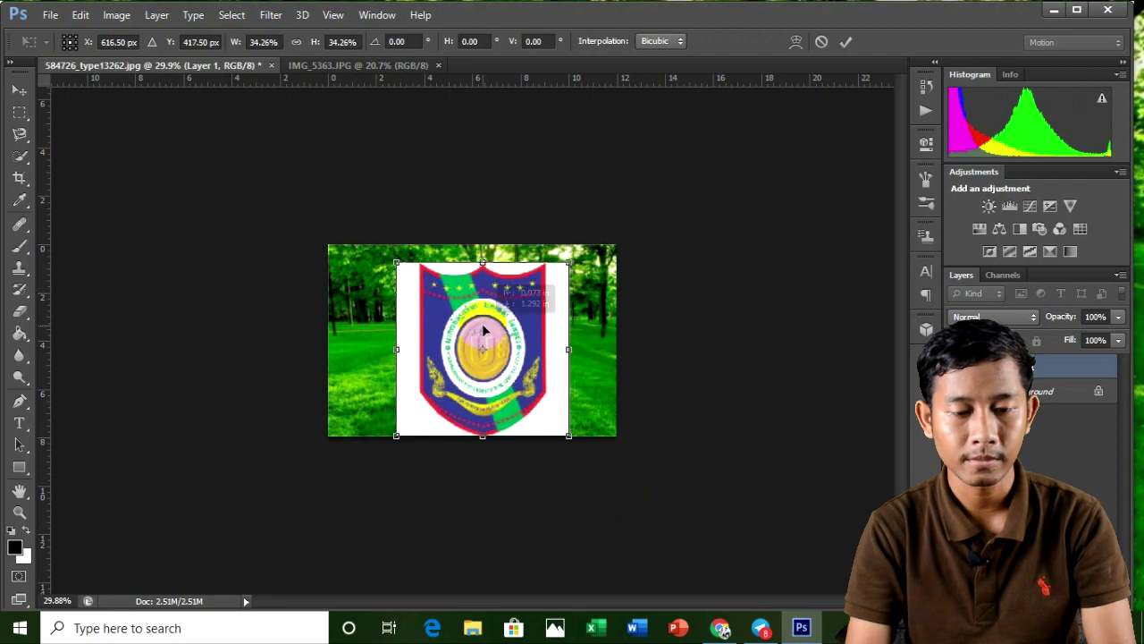
pyautogui.scroll(1, 483, 336)
pyautogui.moveTo(524, 364); pyautogui.dragTo(518, 353)
pyautogui.press('Return')
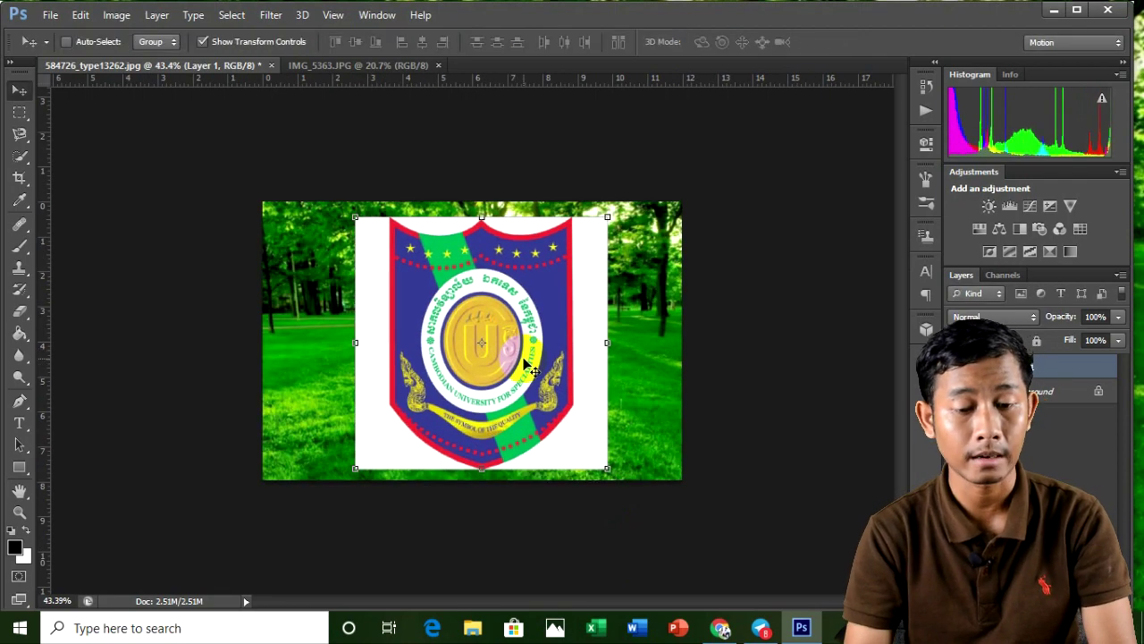
# Fine-tune the crest layer's position with small Move tool nudges
pyautogui.scroll(1, 524, 366)
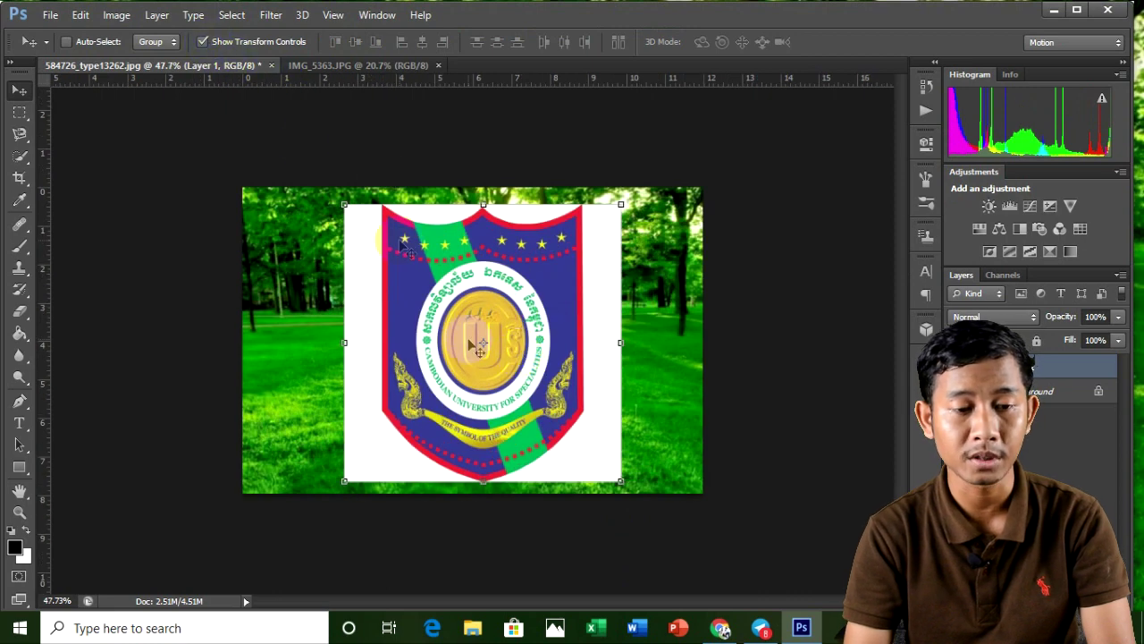
pyautogui.click(203, 42)
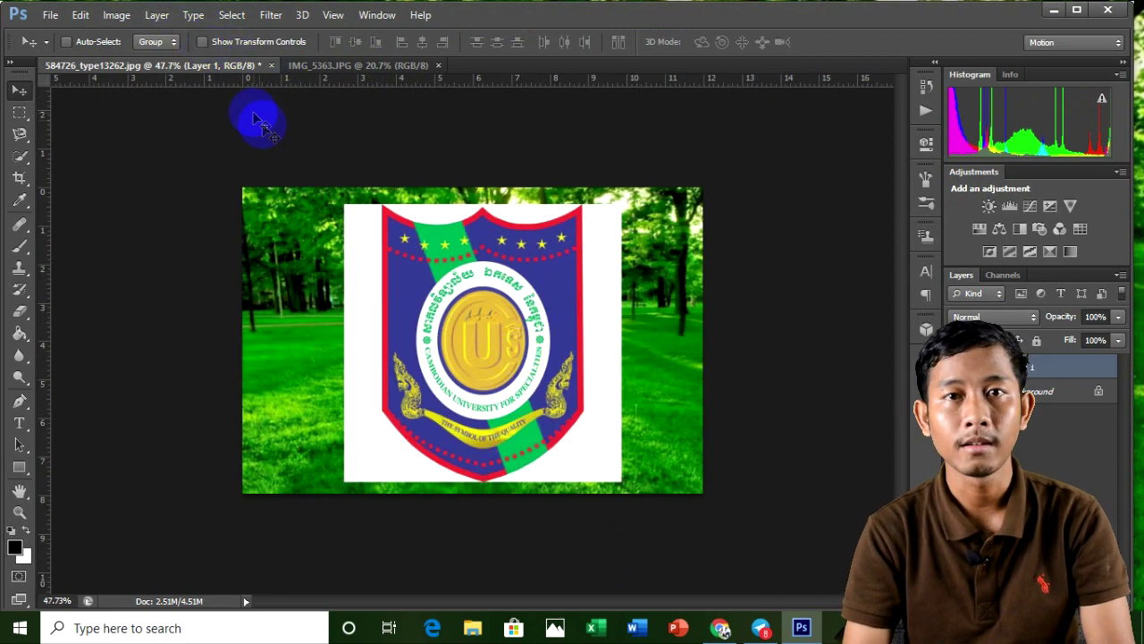
pyautogui.moveTo(490, 328); pyautogui.dragTo(554, 368)
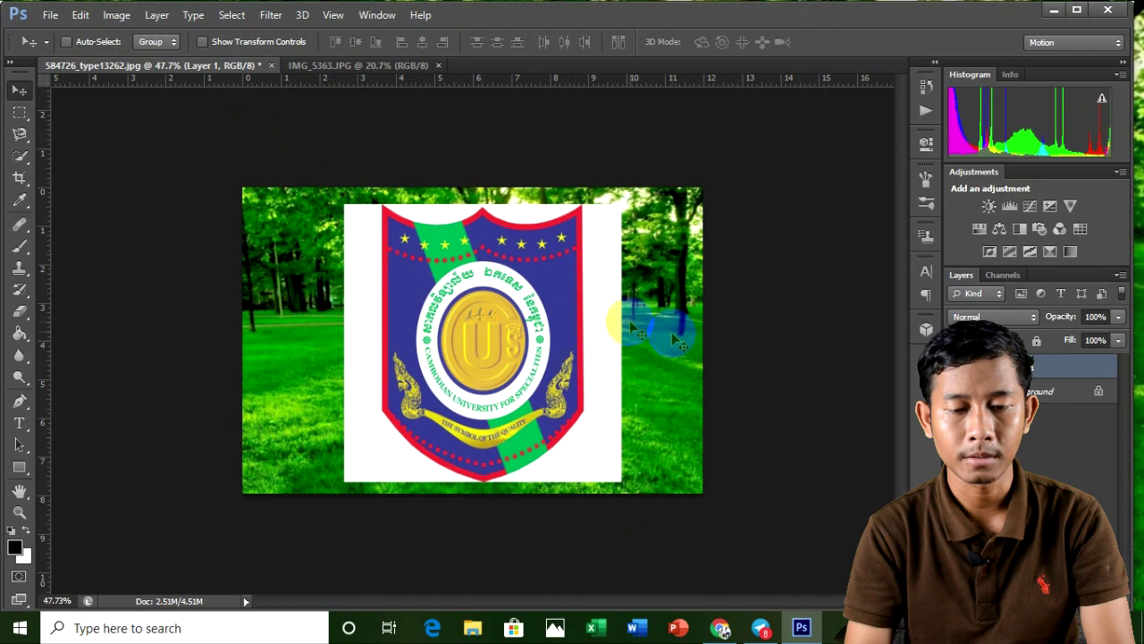
pyautogui.scroll(5, 514, 347)
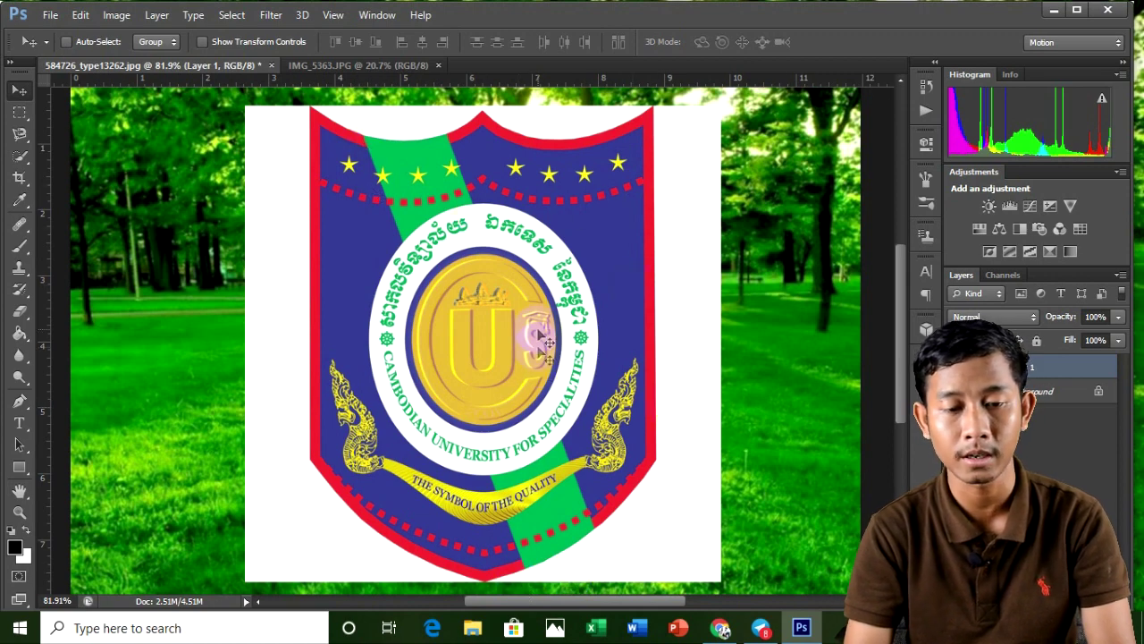
pyautogui.scroll(-3, 529, 329)
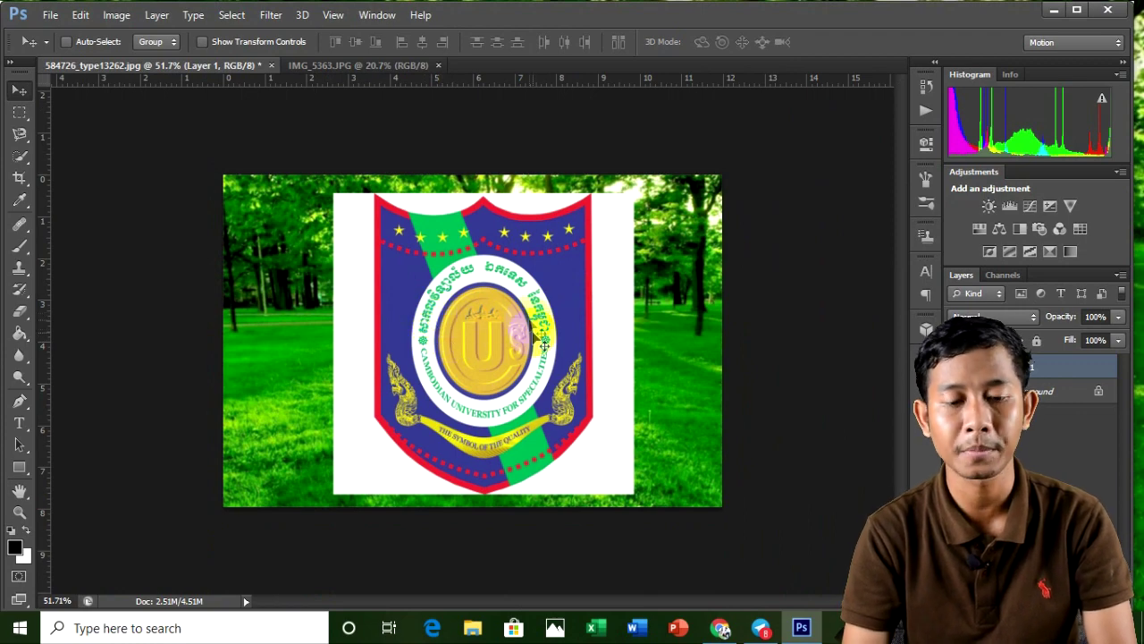
pyautogui.scroll(2, 630, 393)
pyautogui.scroll(-2, 562, 380)
pyautogui.moveTo(511, 338)
pyautogui.mouseDown()
pyautogui.moveTo(568, 338)
pyautogui.moveTo(497, 322)
pyautogui.moveTo(500, 331)
pyautogui.mouseUp()
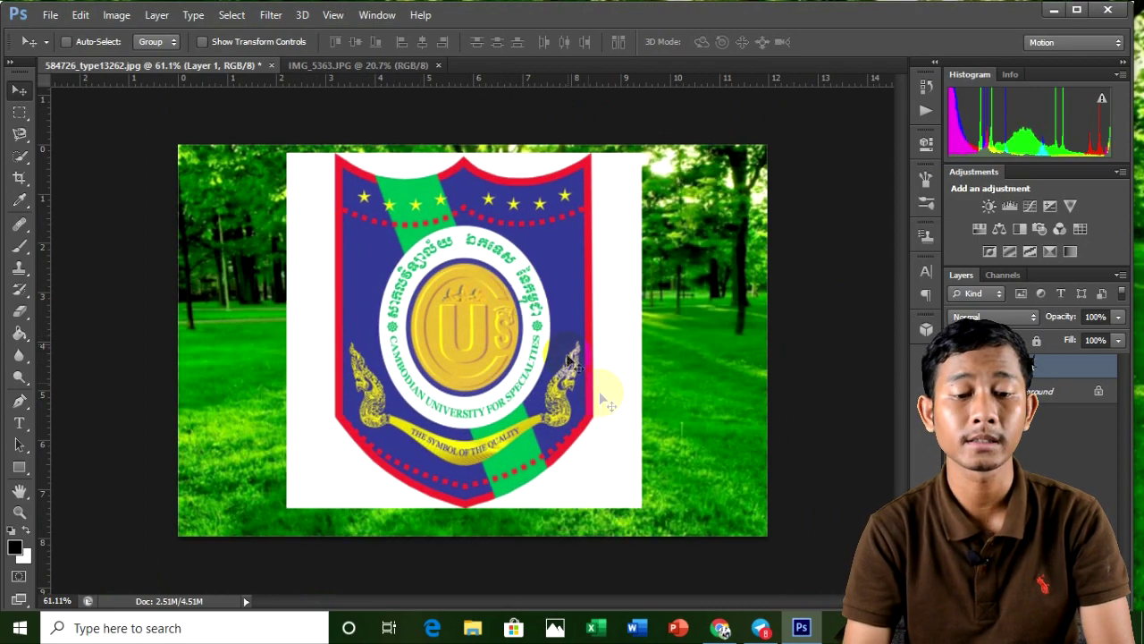
pyautogui.click(652, 260)
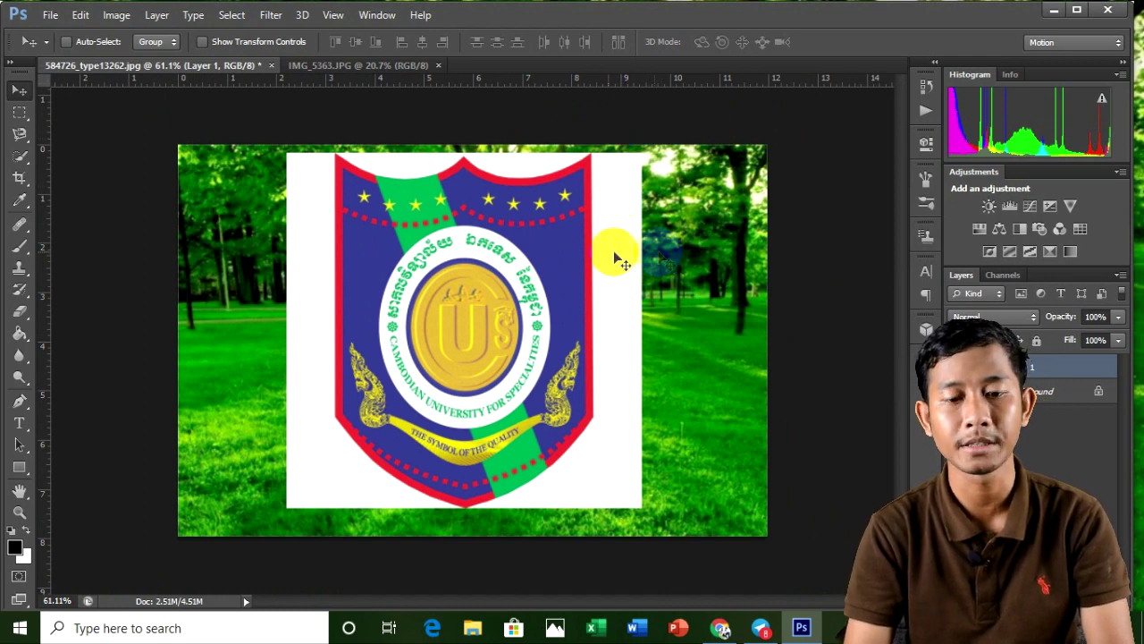
# Load Layer 1 Transparency as a new selection through Select > Load Selection
pyautogui.click(234, 16)
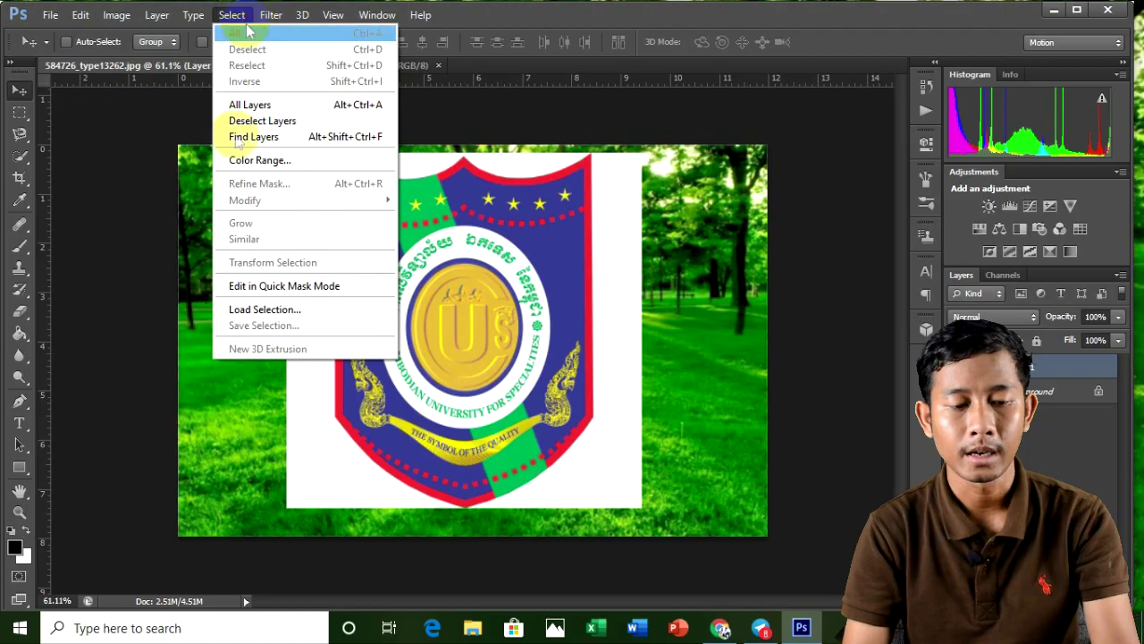
pyautogui.click(302, 309)
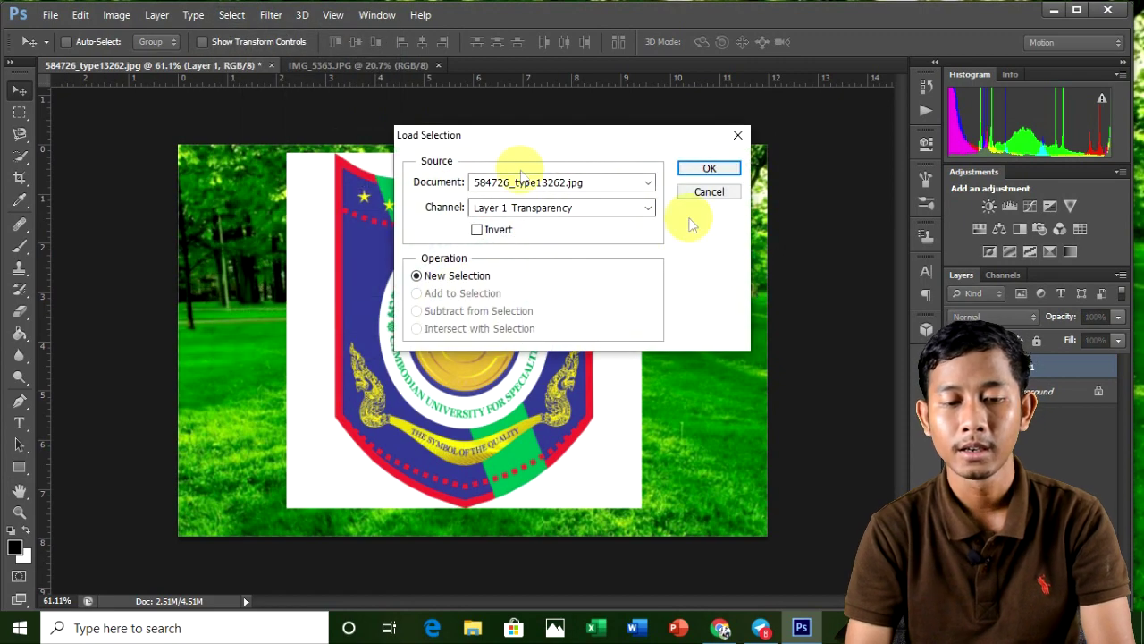
pyautogui.click(497, 137)
pyautogui.moveTo(494, 141); pyautogui.dragTo(528, 134)
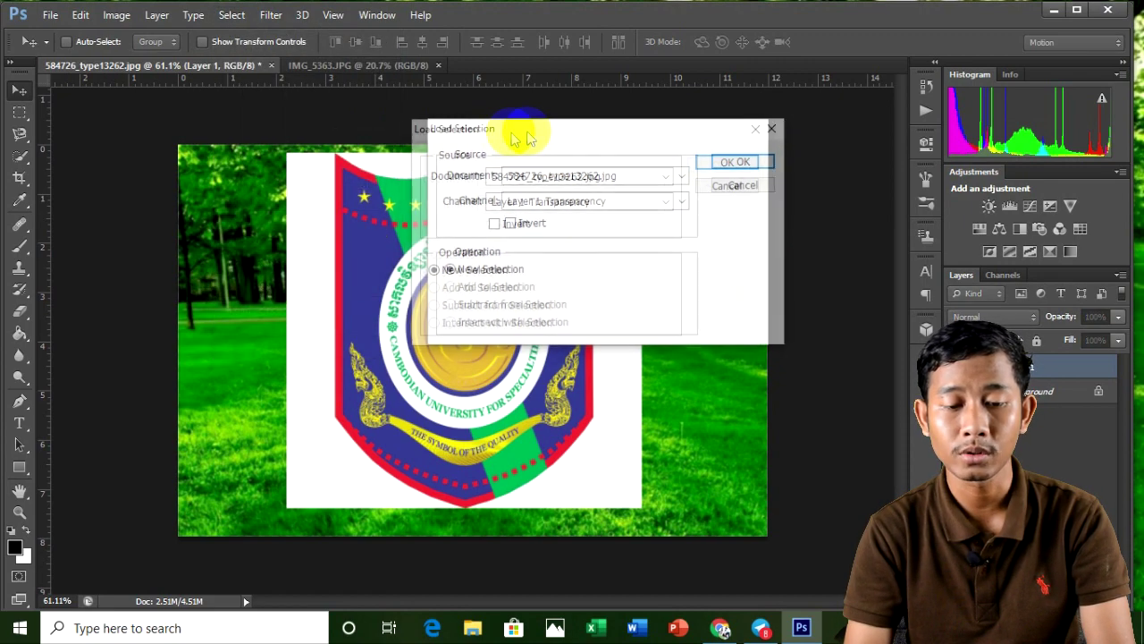
pyautogui.click(729, 168)
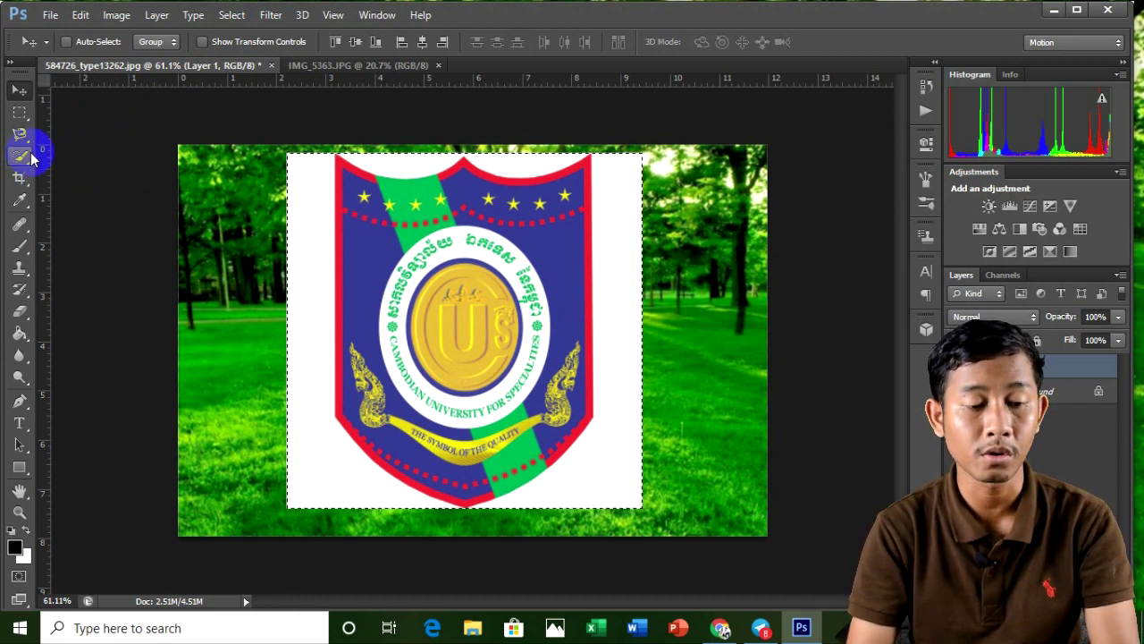
# With the Magic Wand, delete the white areas right, left and along the crest's top
pyautogui.click(22, 158)
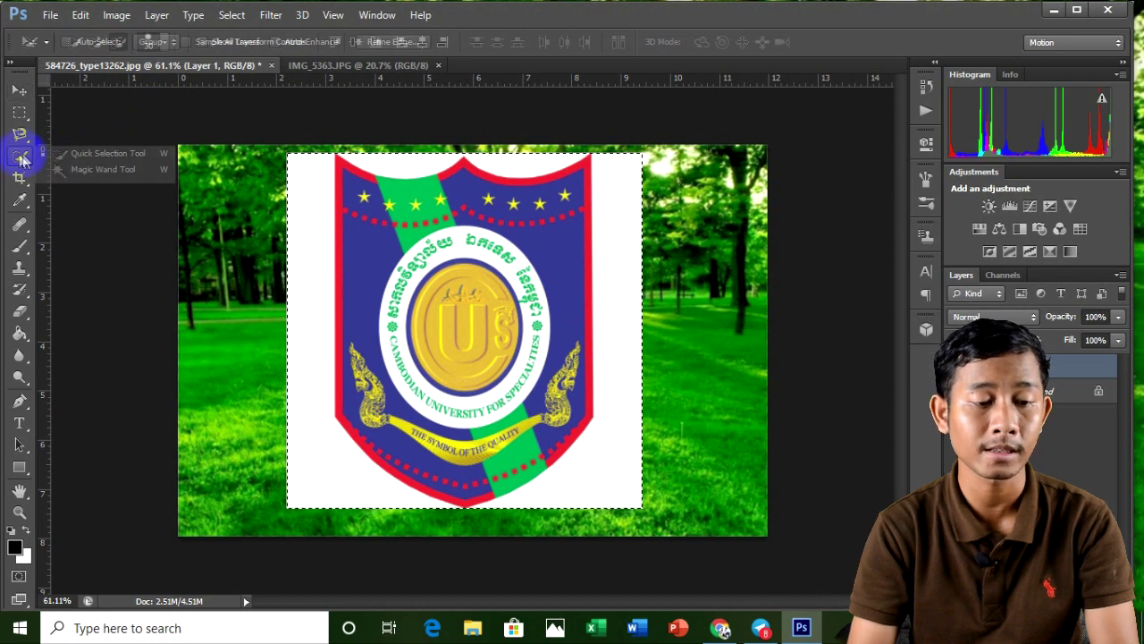
pyautogui.click(91, 170)
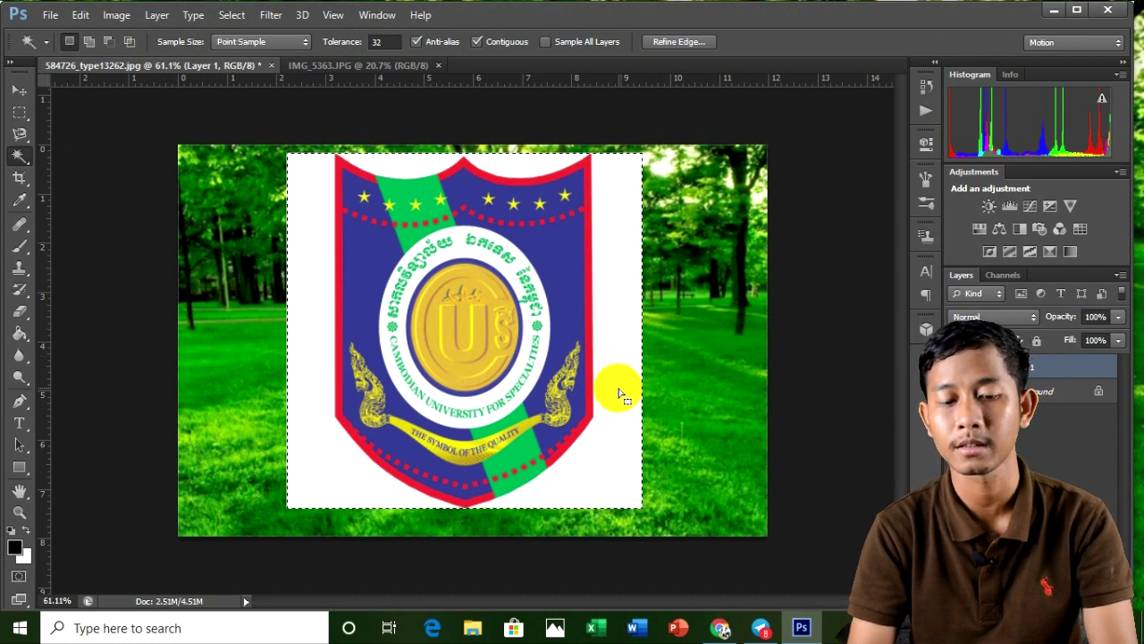
pyautogui.click(619, 389)
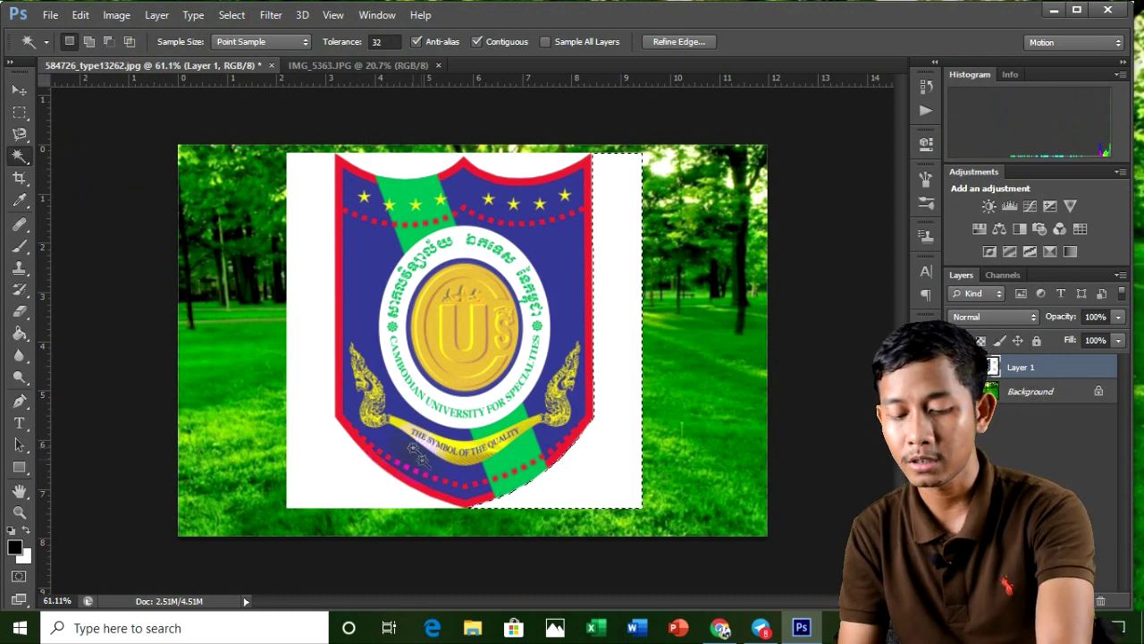
pyautogui.press('Delete')
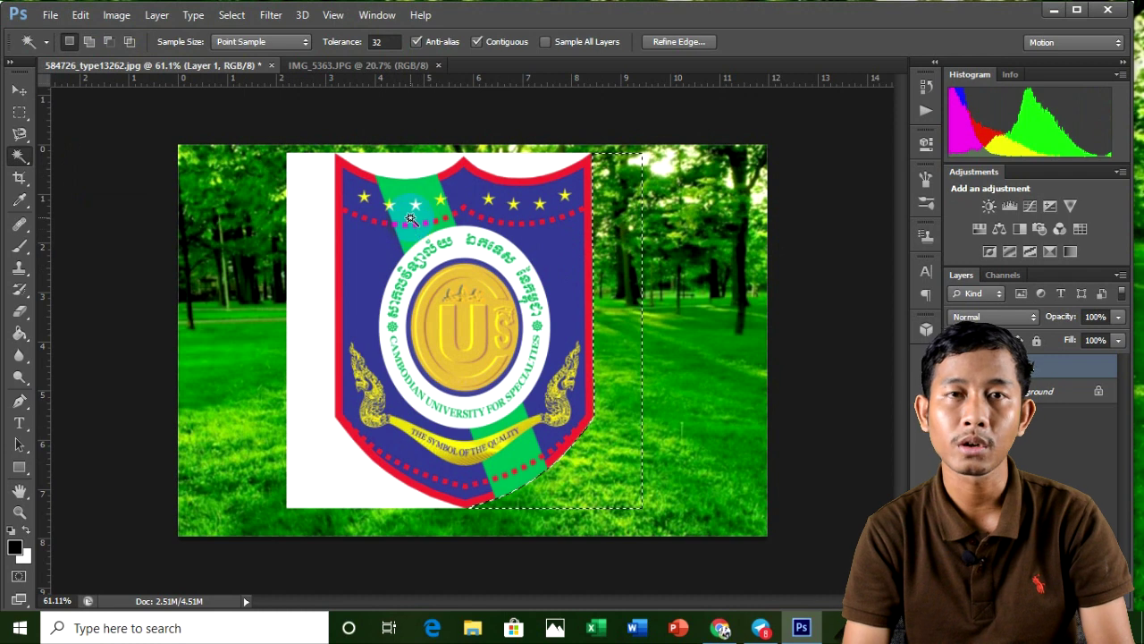
pyautogui.click(317, 274)
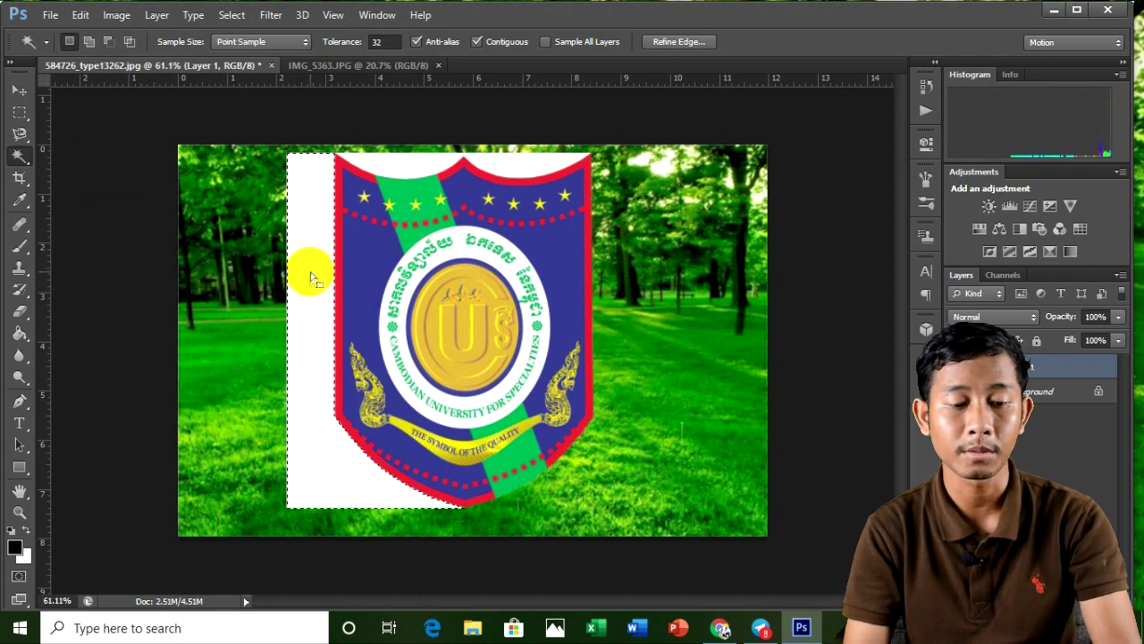
pyautogui.press('Delete')
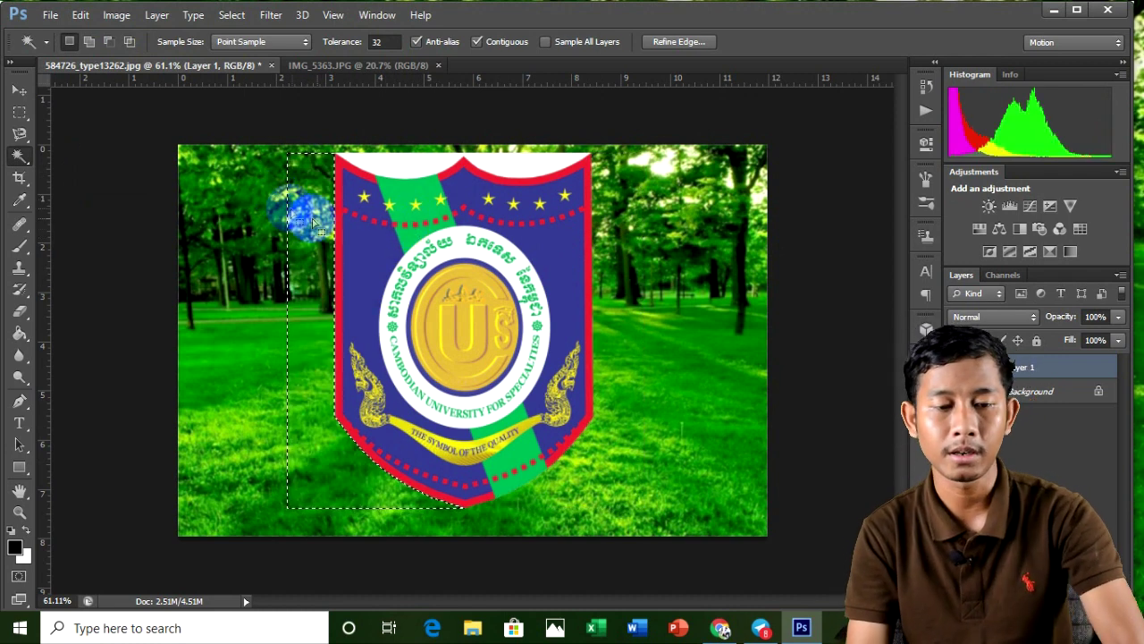
pyautogui.click(424, 163)
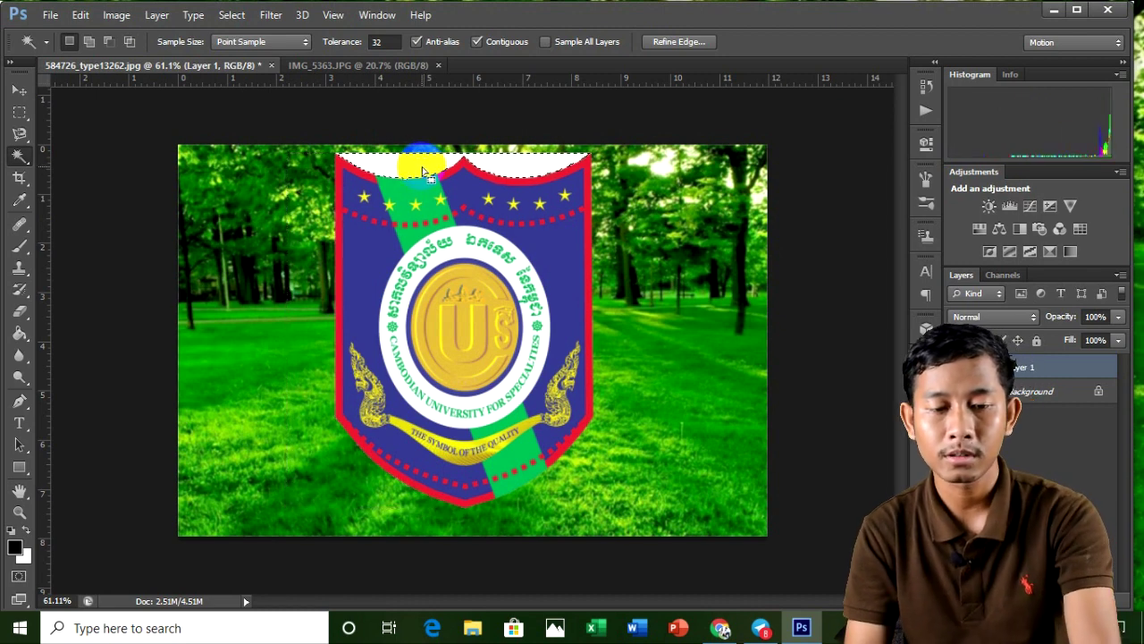
pyautogui.press('Delete')
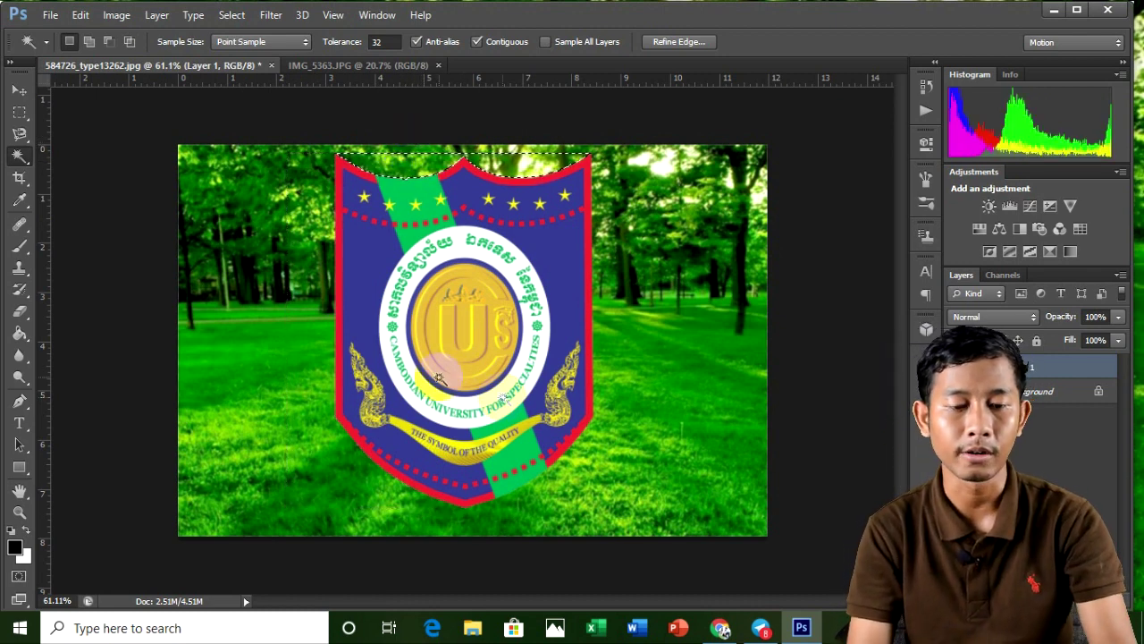
# Zoom on the crest's top edge, briefly try the Type tool, then deselect with Ctrl+D
pyautogui.moveTo(383, 145)
pyautogui.mouseDown()
pyautogui.moveTo(402, 173)
pyautogui.moveTo(313, 313)
pyautogui.moveTo(275, 343)
pyautogui.moveTo(111, 243)
pyautogui.mouseUp()
pyautogui.click(19, 423)
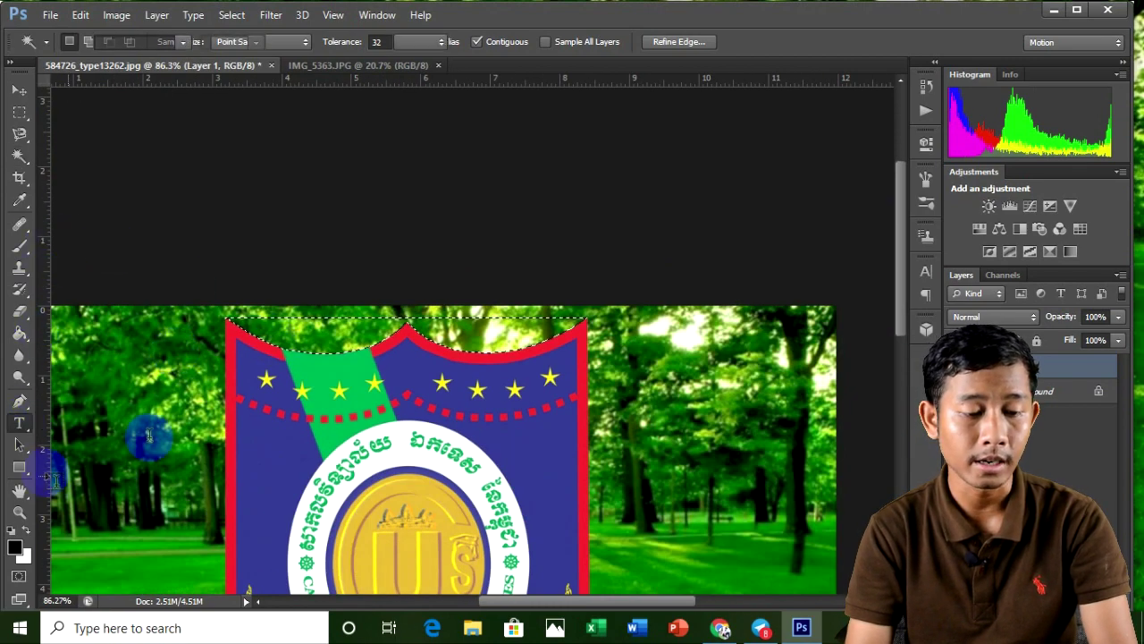
pyautogui.click(193, 424)
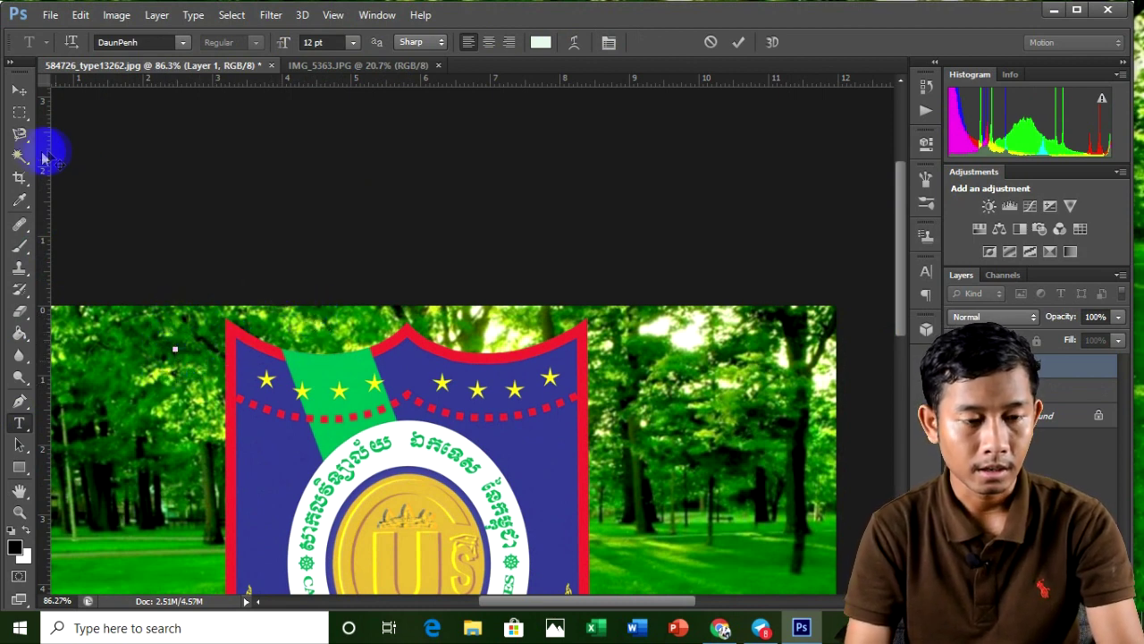
pyautogui.click(19, 90)
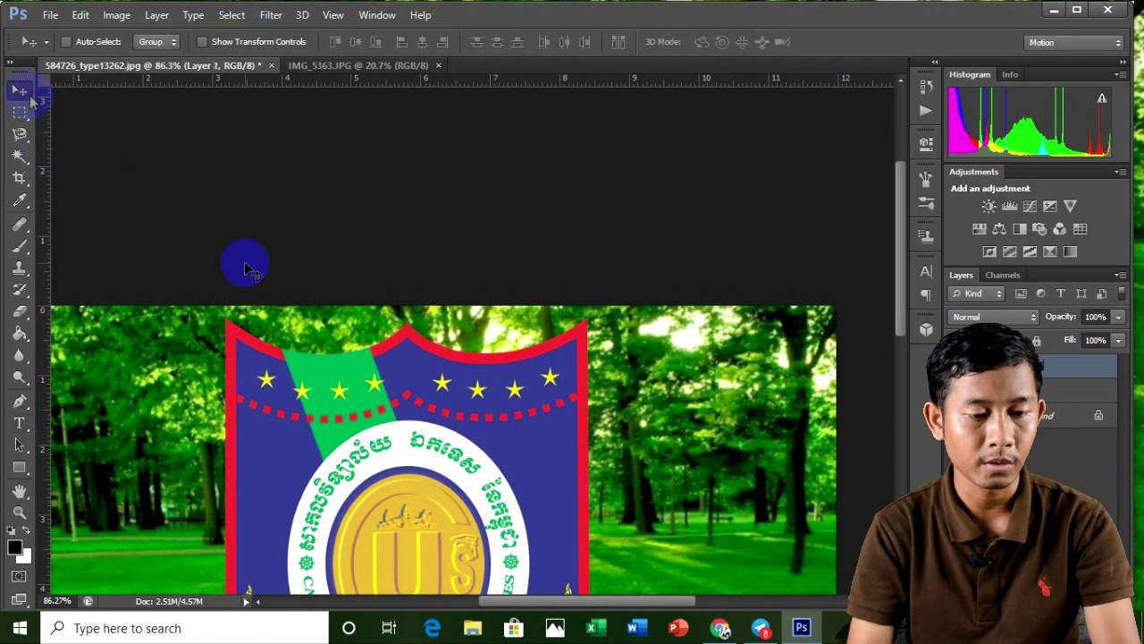
pyautogui.scroll(1, 313, 301)
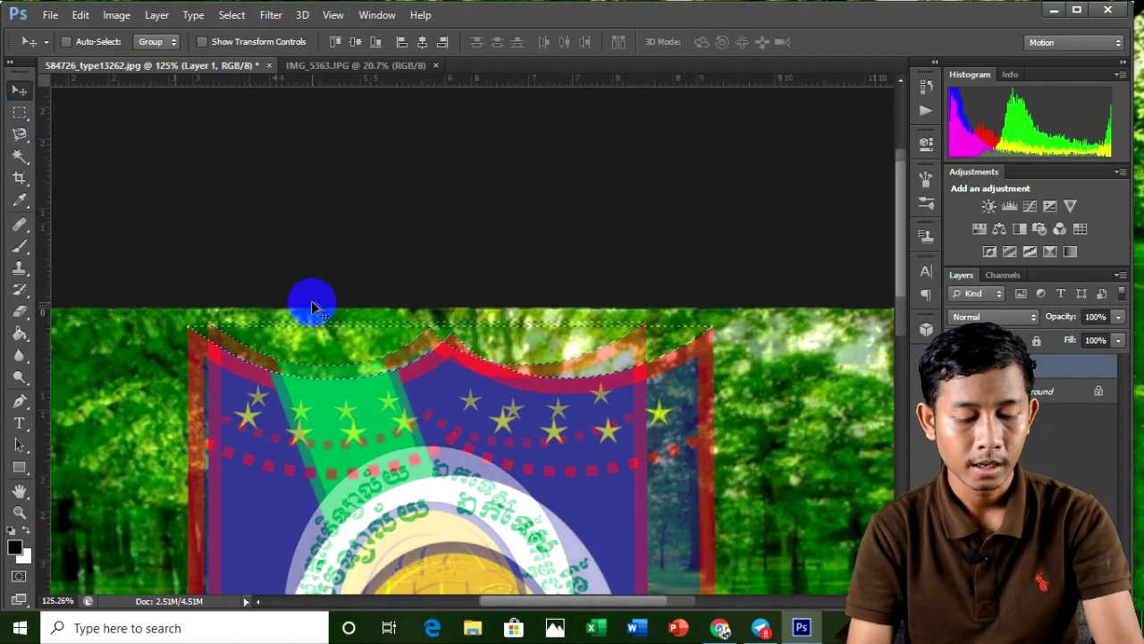
pyautogui.scroll(2, 312, 302)
pyautogui.scroll(1, 378, 370)
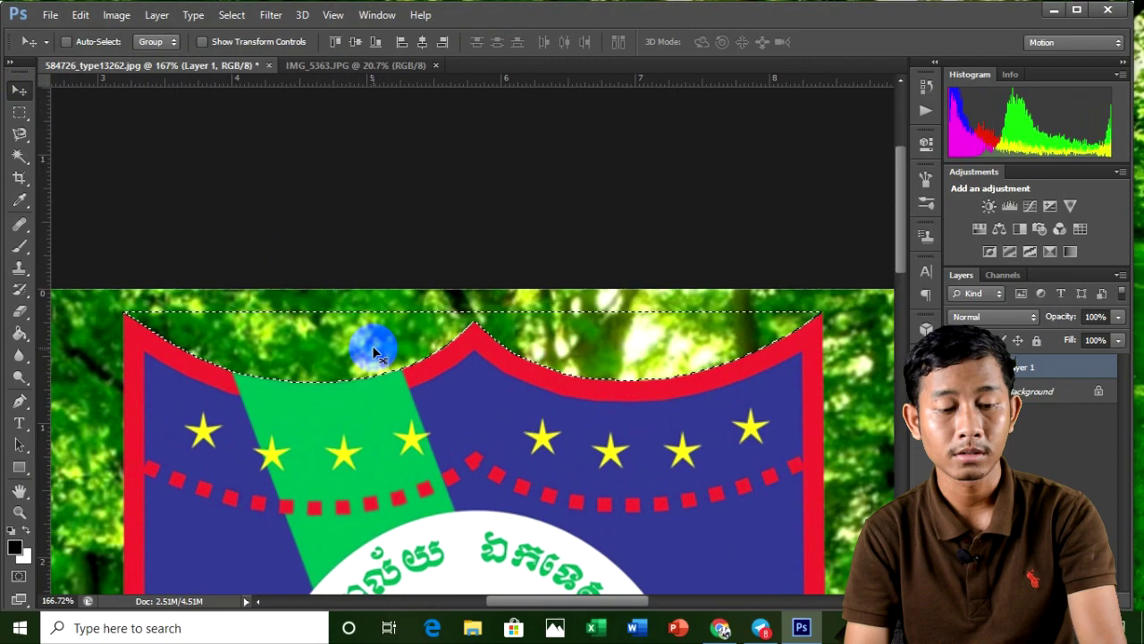
pyautogui.hotkey('ctrl', 'd')
pyautogui.scroll(-3, 369, 352)
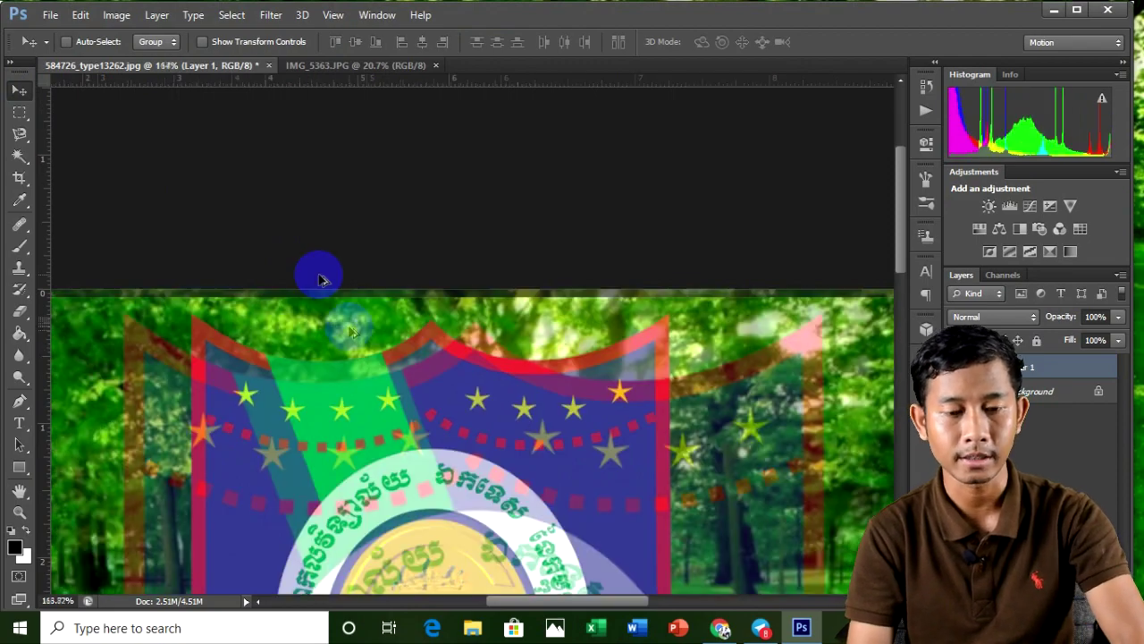
pyautogui.scroll(-3, 349, 326)
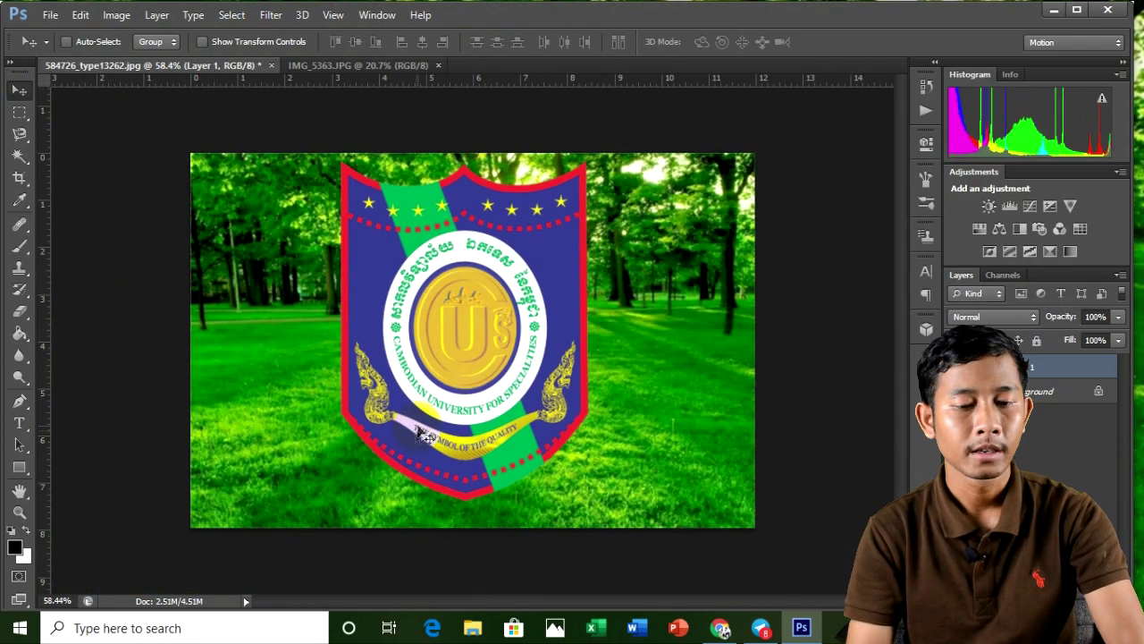
# Free Transform the crest down to about 19% and move it to the photo's top centre
pyautogui.moveTo(435, 295)
pyautogui.mouseDown()
pyautogui.moveTo(414, 286)
pyautogui.moveTo(276, 338)
pyautogui.mouseUp()
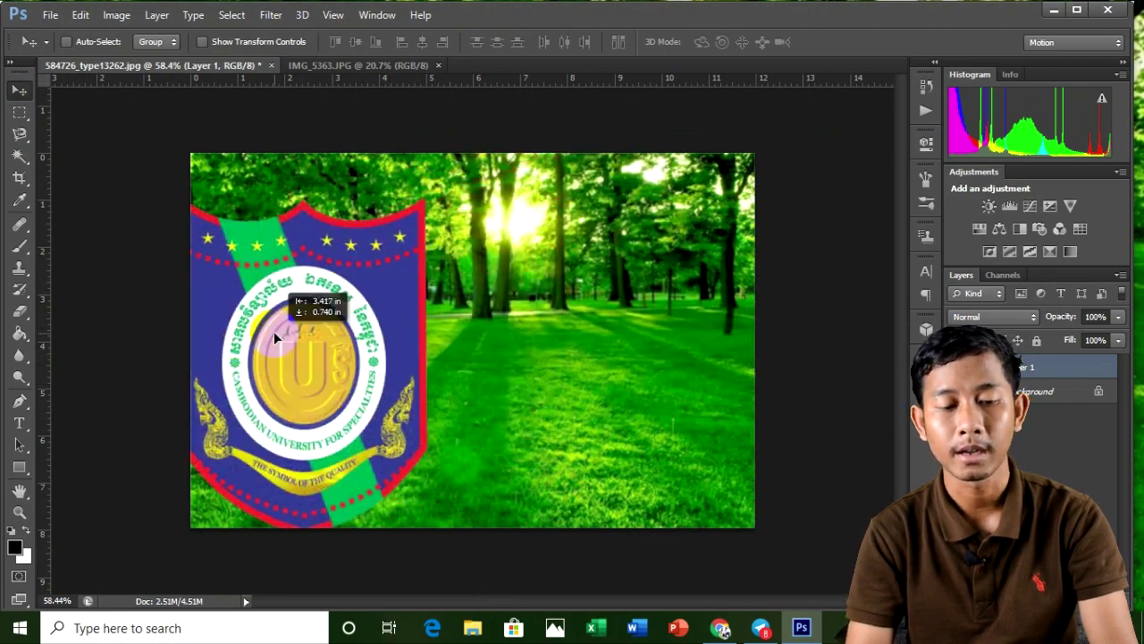
pyautogui.moveTo(276, 338); pyautogui.dragTo(304, 326)
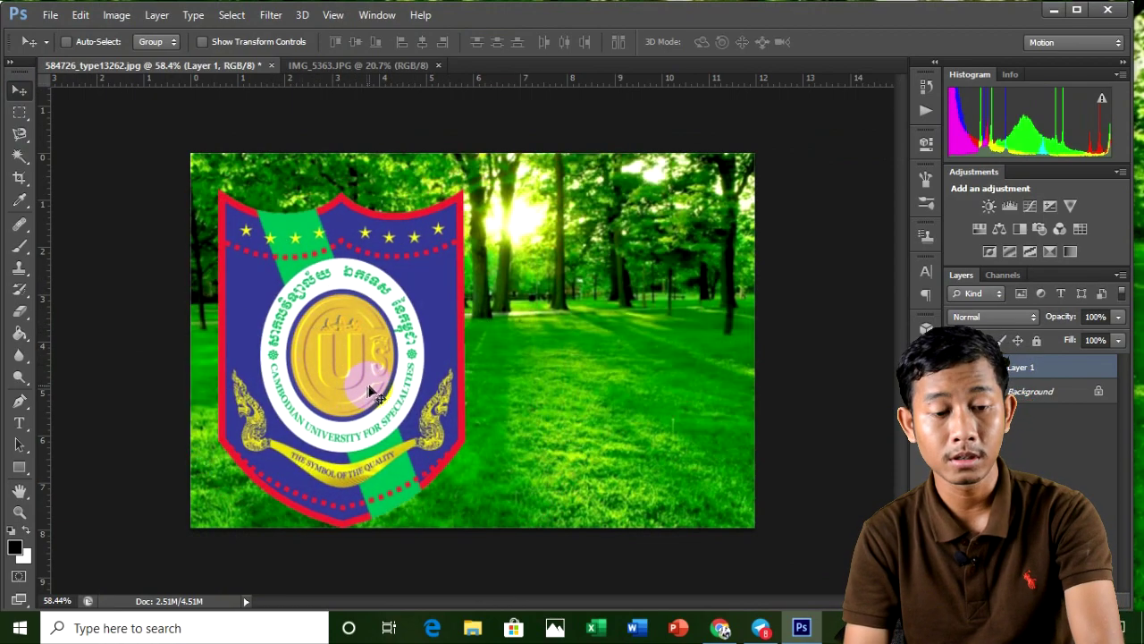
pyautogui.hotkey('ctrl', 't')
pyautogui.moveTo(375, 373)
pyautogui.mouseDown()
pyautogui.moveTo(380, 326)
pyautogui.moveTo(399, 361)
pyautogui.mouseUp()
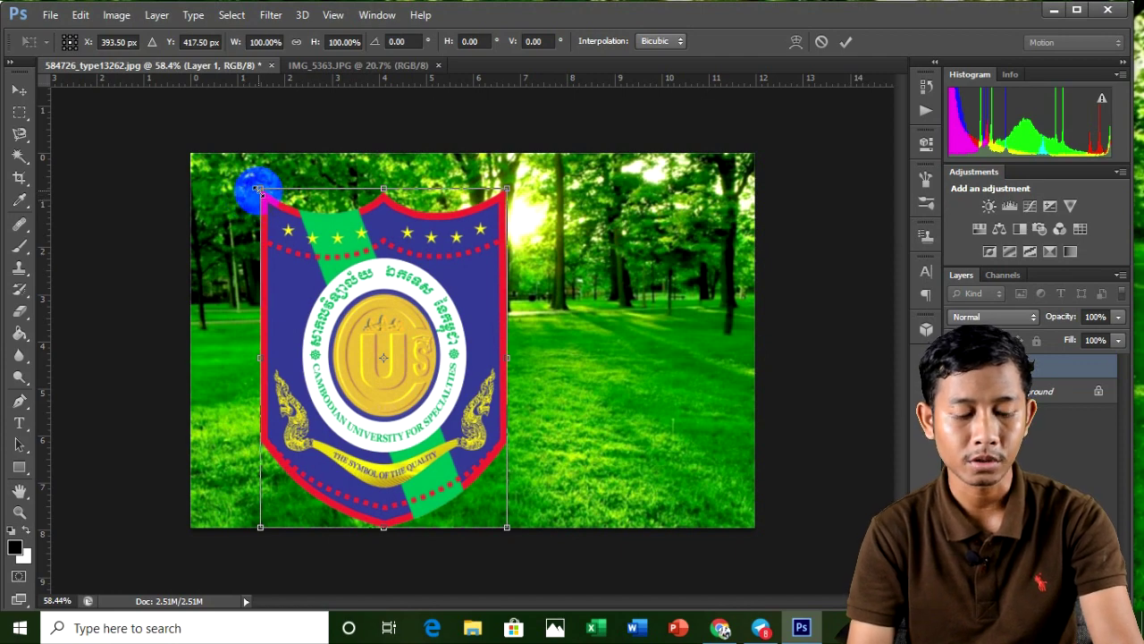
pyautogui.moveTo(258, 189); pyautogui.dragTo(437, 422)
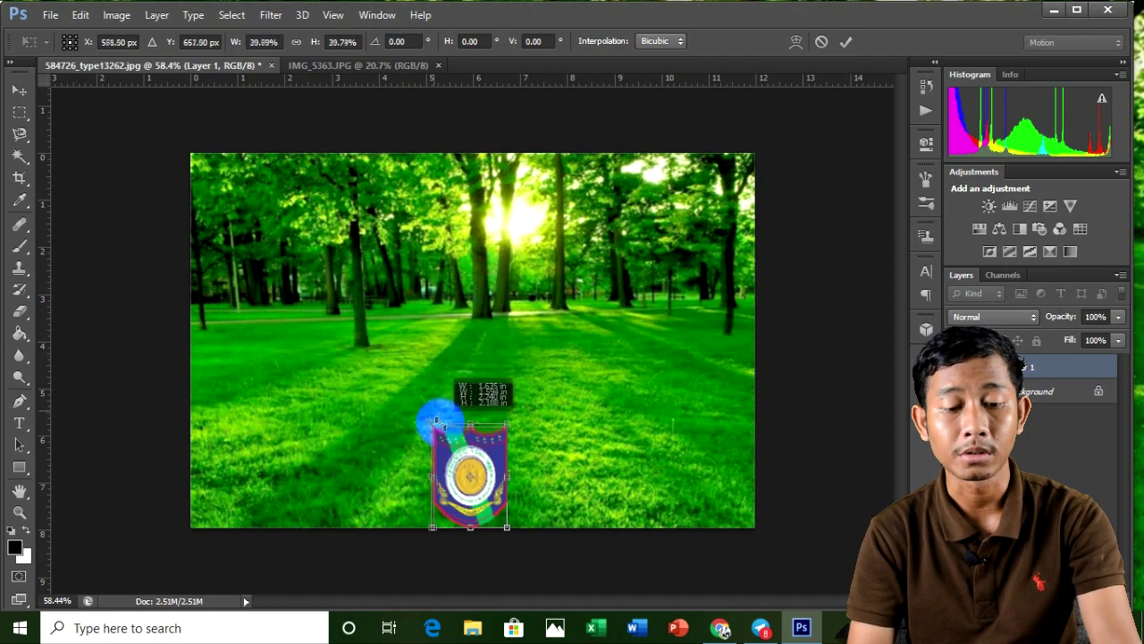
pyautogui.moveTo(502, 447); pyautogui.dragTo(500, 184)
pyautogui.hotkey('ctrl', '+')
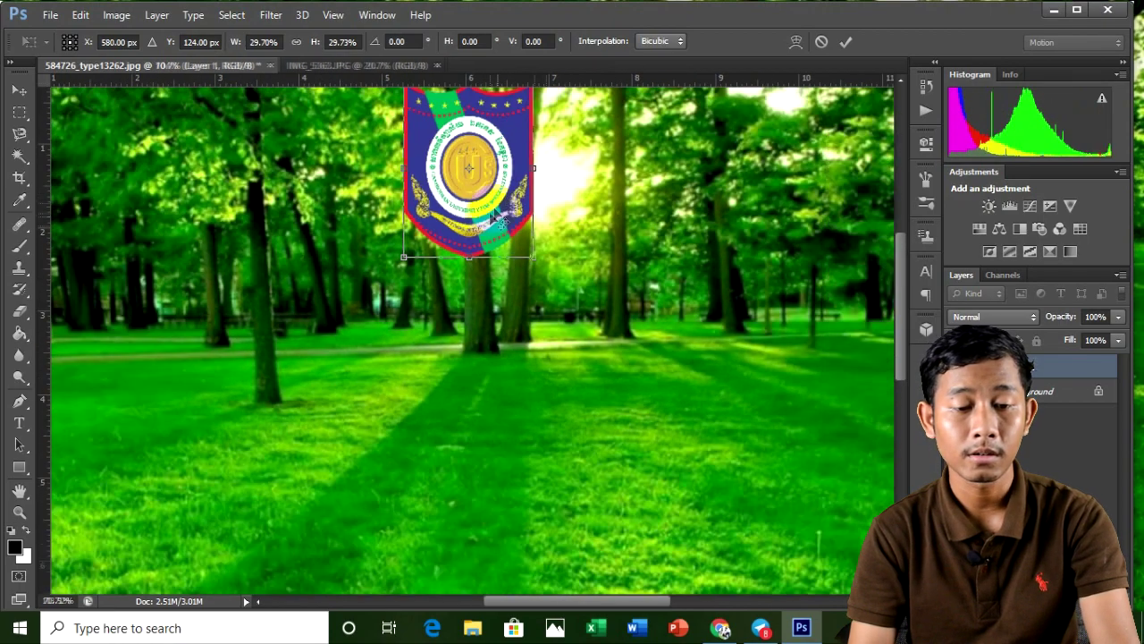
pyautogui.scroll(-3, 498, 218)
pyautogui.moveTo(520, 248)
pyautogui.mouseDown()
pyautogui.moveTo(485, 198)
pyautogui.moveTo(460, 224)
pyautogui.mouseUp()
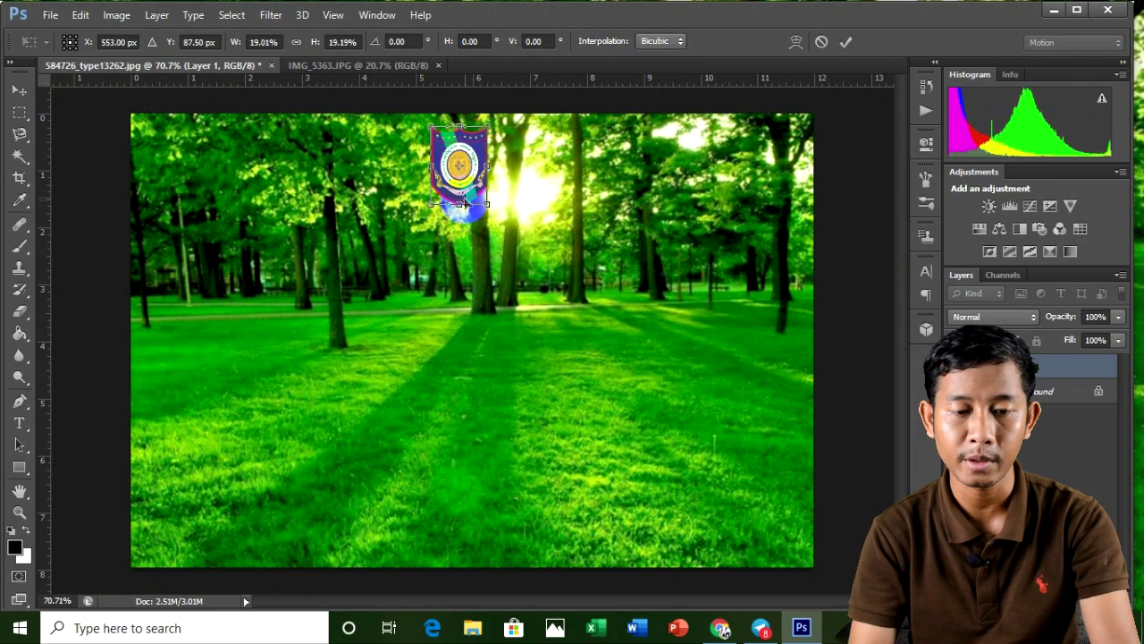
pyautogui.press('Return')
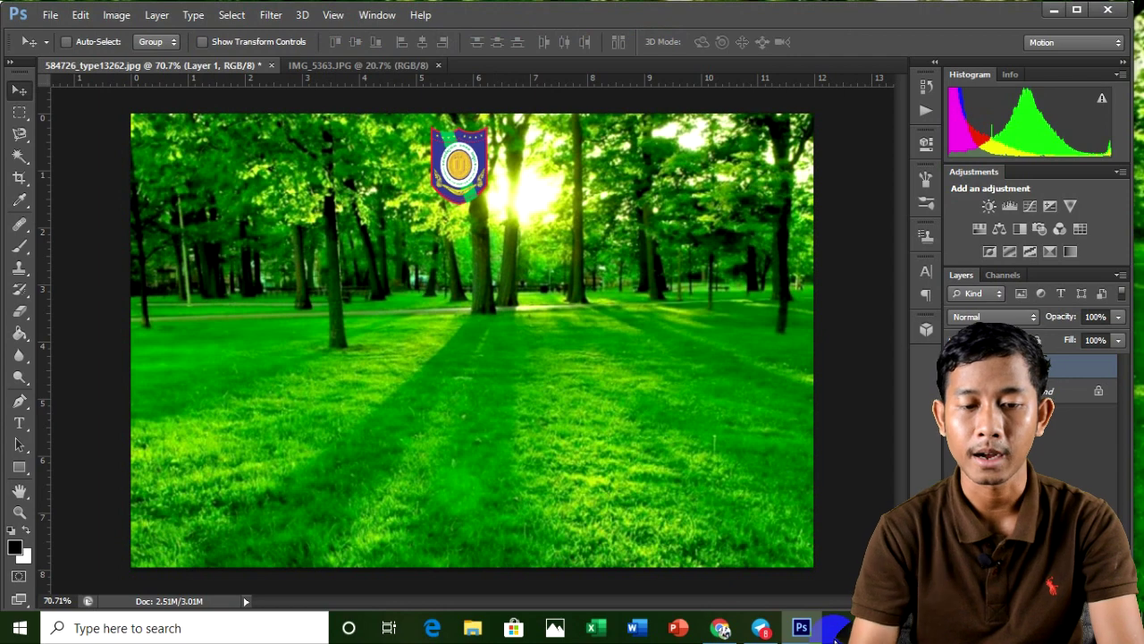
pyautogui.hotkey('ctrl', '-')
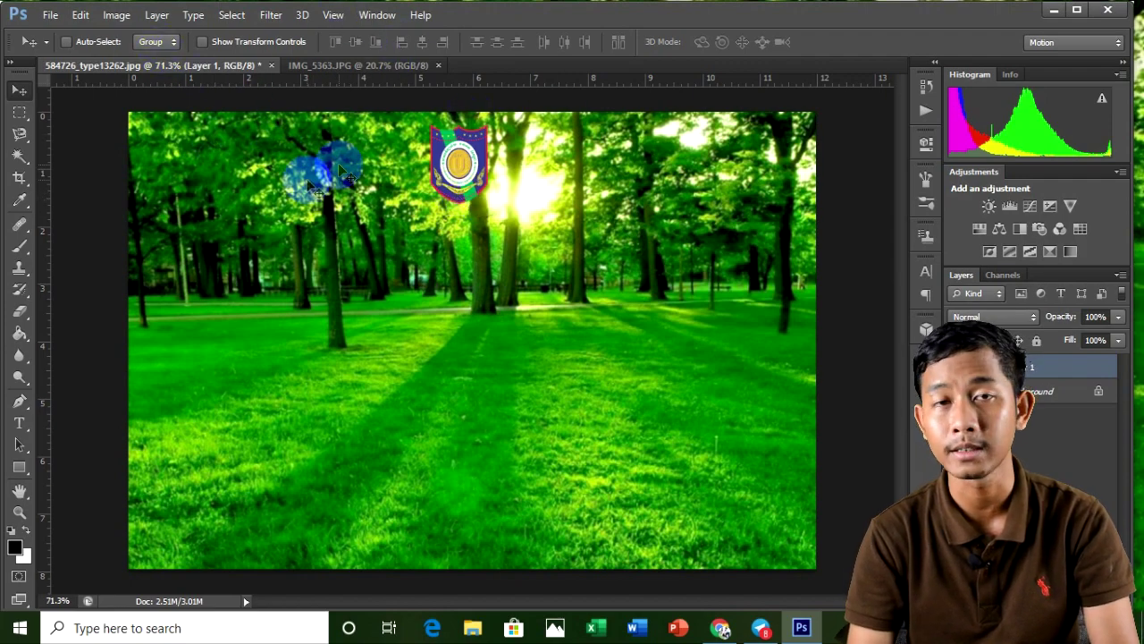
pyautogui.scroll(2, 394, 141)
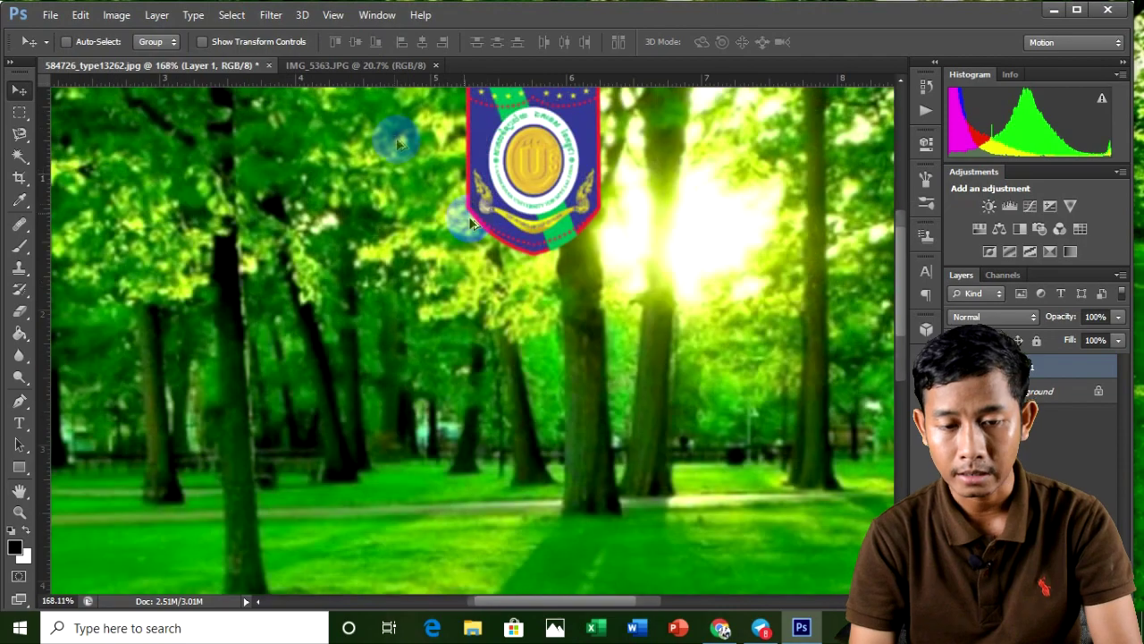
pyautogui.scroll(2, 429, 313)
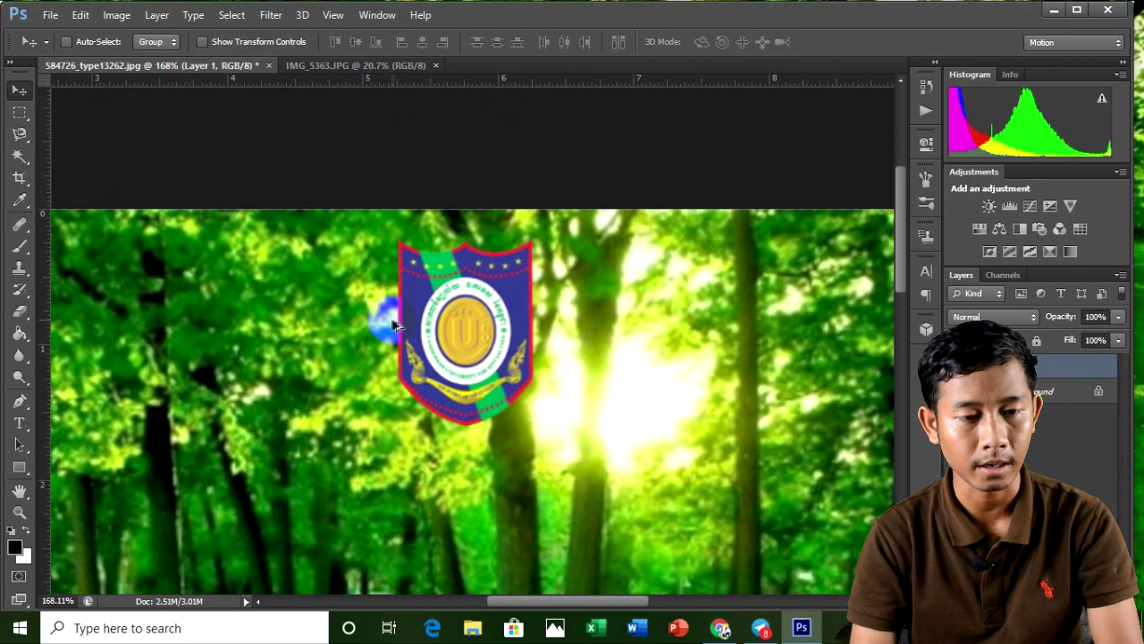
pyautogui.scroll(-1, 382, 319)
pyautogui.click(226, 16)
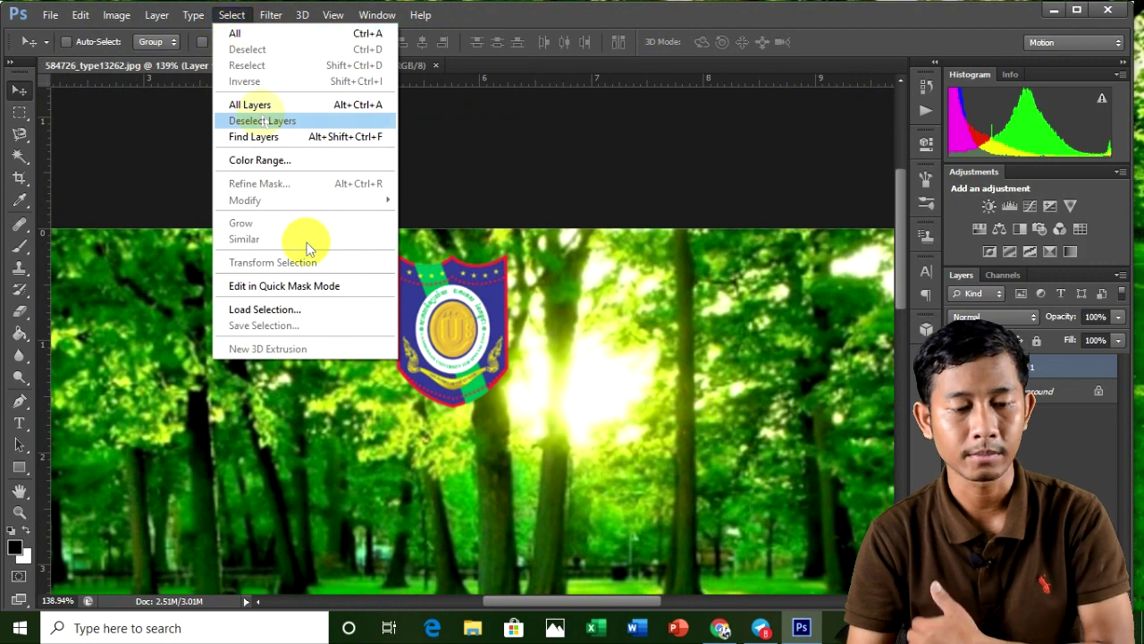
pyautogui.click(575, 421)
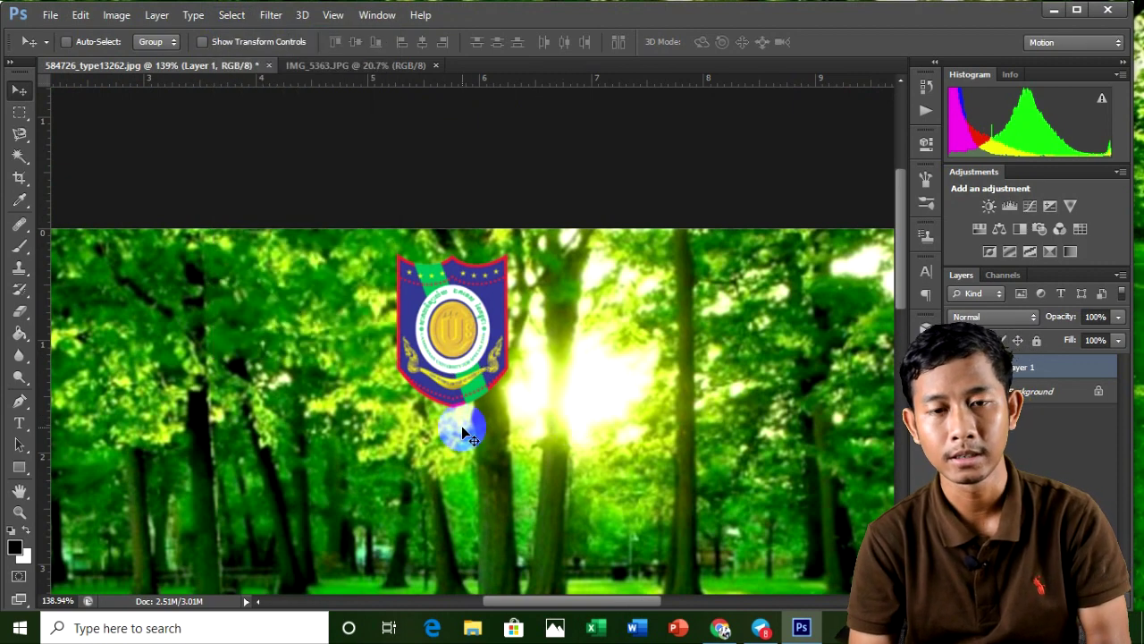
pyautogui.moveTo(463, 430); pyautogui.dragTo(399, 469)
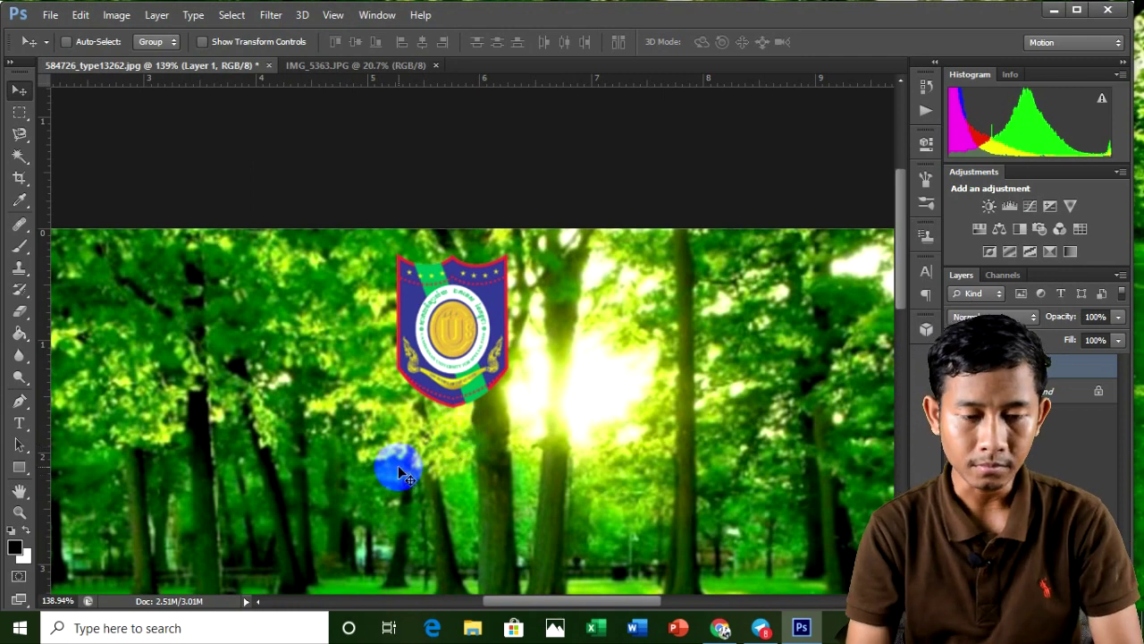
pyautogui.scroll(-3, 371, 456)
pyautogui.moveTo(355, 444)
pyautogui.mouseDown()
pyautogui.moveTo(437, 328)
pyautogui.moveTo(447, 342)
pyautogui.mouseUp()
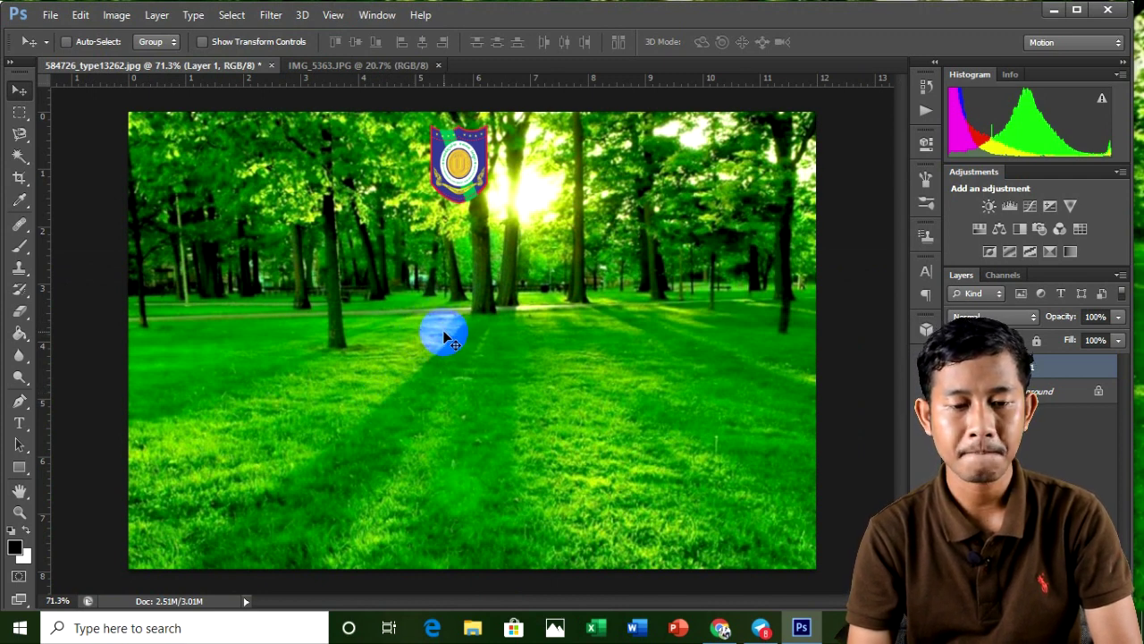
pyautogui.moveTo(447, 340); pyautogui.dragTo(440, 351)
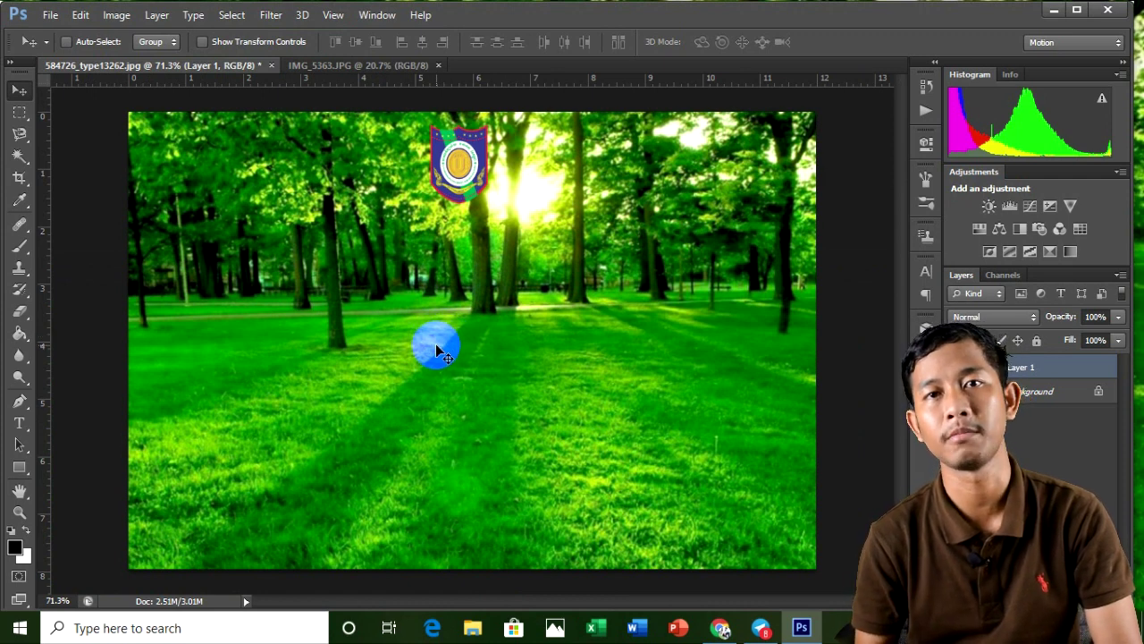